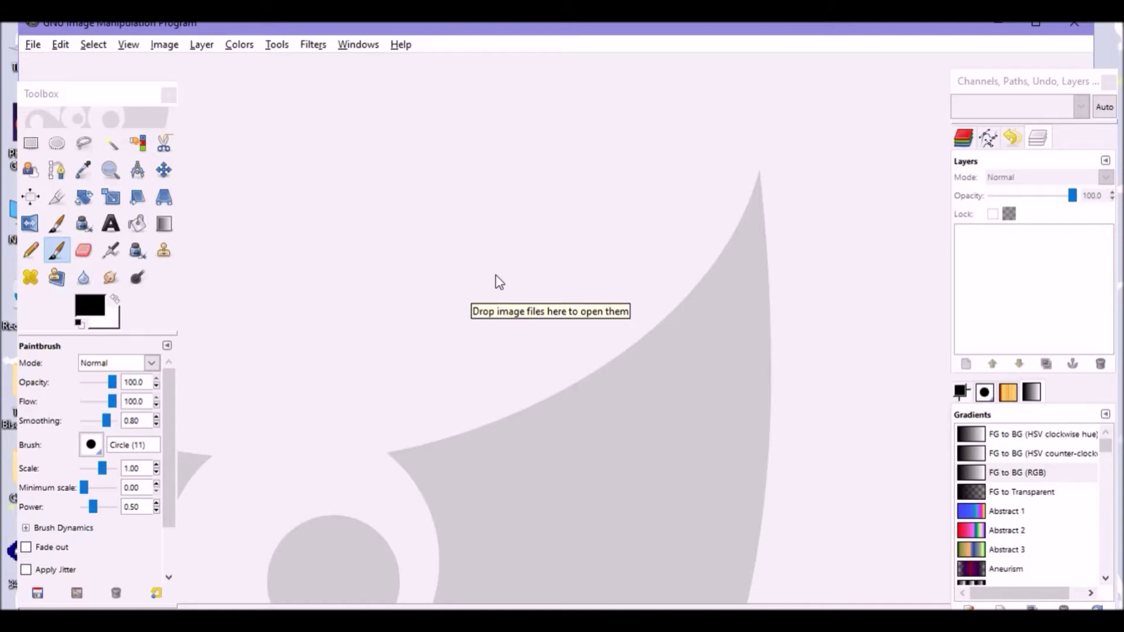
# Open the cherubprint.xcf image.
pyautogui.click(33, 44)
pyautogui.click(46, 96)
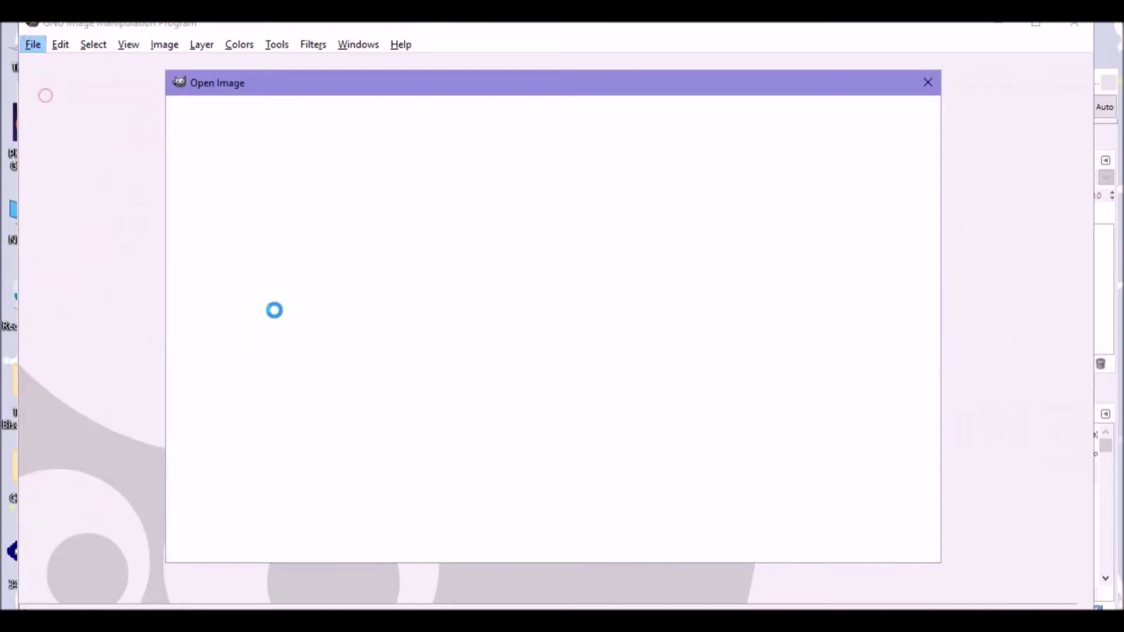
pyautogui.click(198, 297)
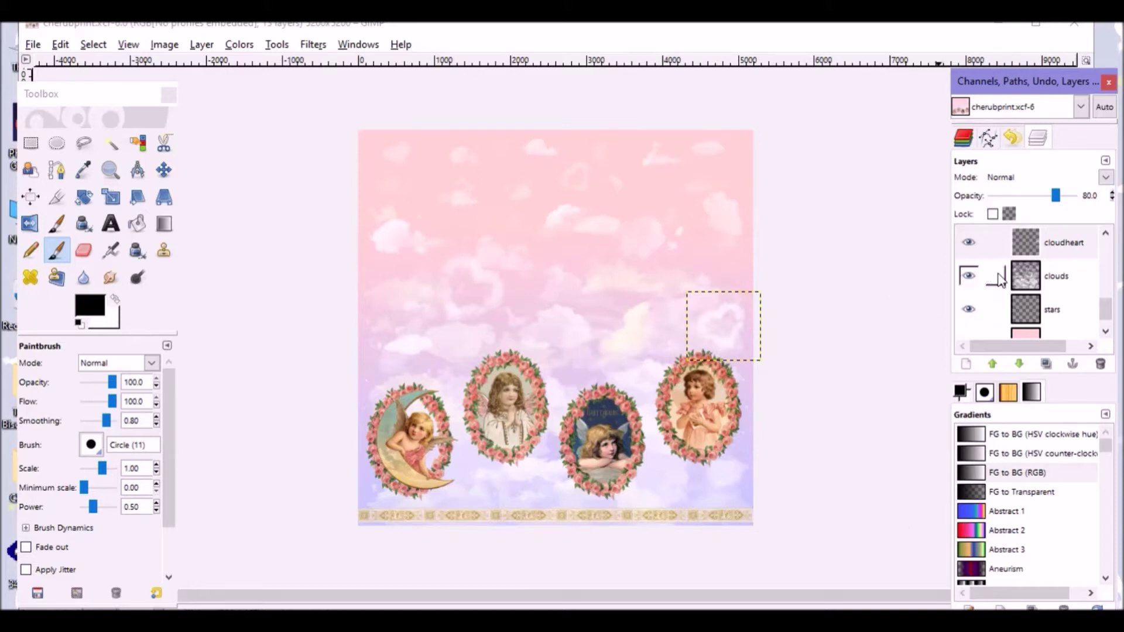
# Hide the four framed cherub portrait layers and the bottomtrim layer.
pyautogui.scroll(-3, 1000, 280)
pyautogui.click(968, 281)
pyautogui.click(968, 301)
pyautogui.click(968, 316)
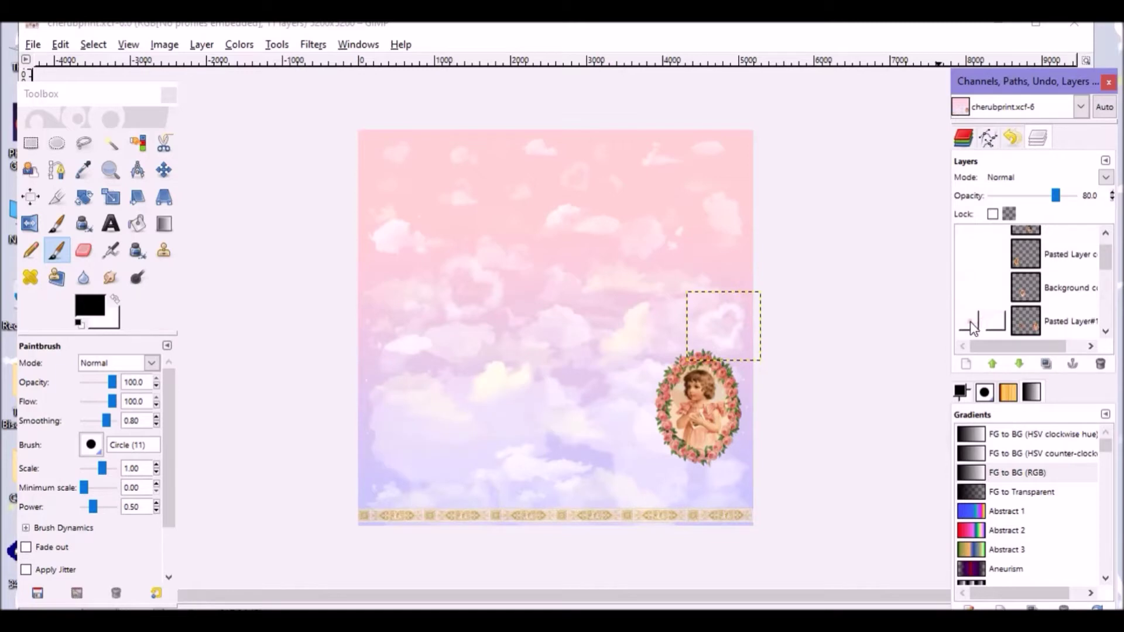
pyautogui.click(968, 321)
pyautogui.scroll(-1, 995, 293)
pyautogui.click(963, 276)
pyautogui.scroll(-1, 995, 304)
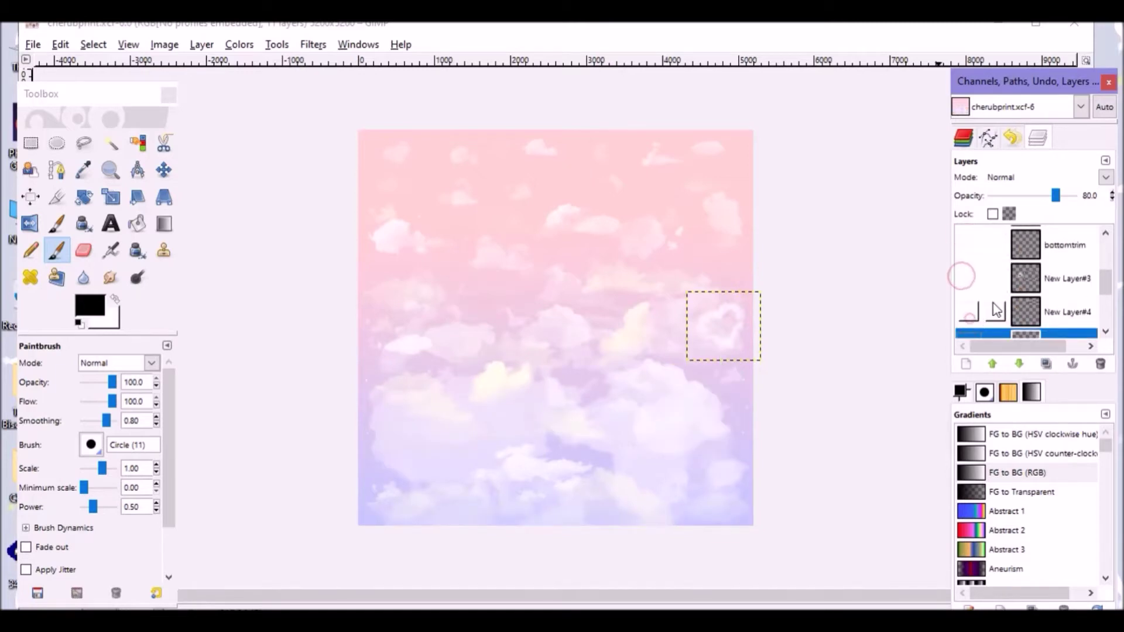
# Hide the cloudheart, clouds and stars layers, and make Background the active layer.
pyautogui.scroll(-2, 995, 310)
pyautogui.click(968, 258)
pyautogui.click(968, 291)
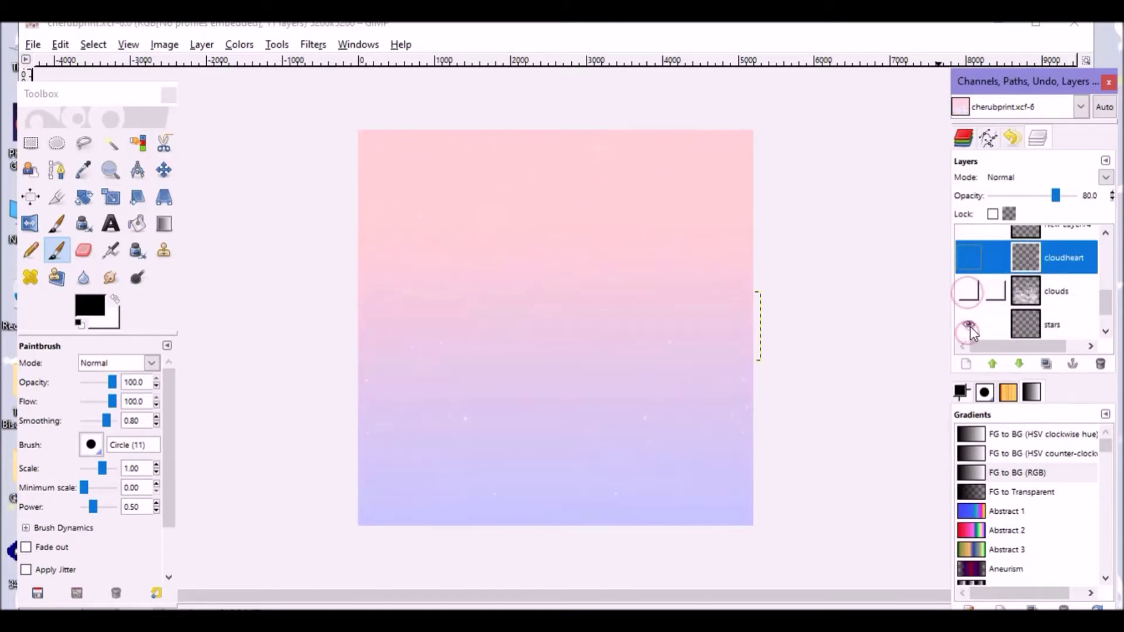
pyautogui.click(969, 328)
pyautogui.scroll(-1, 966, 322)
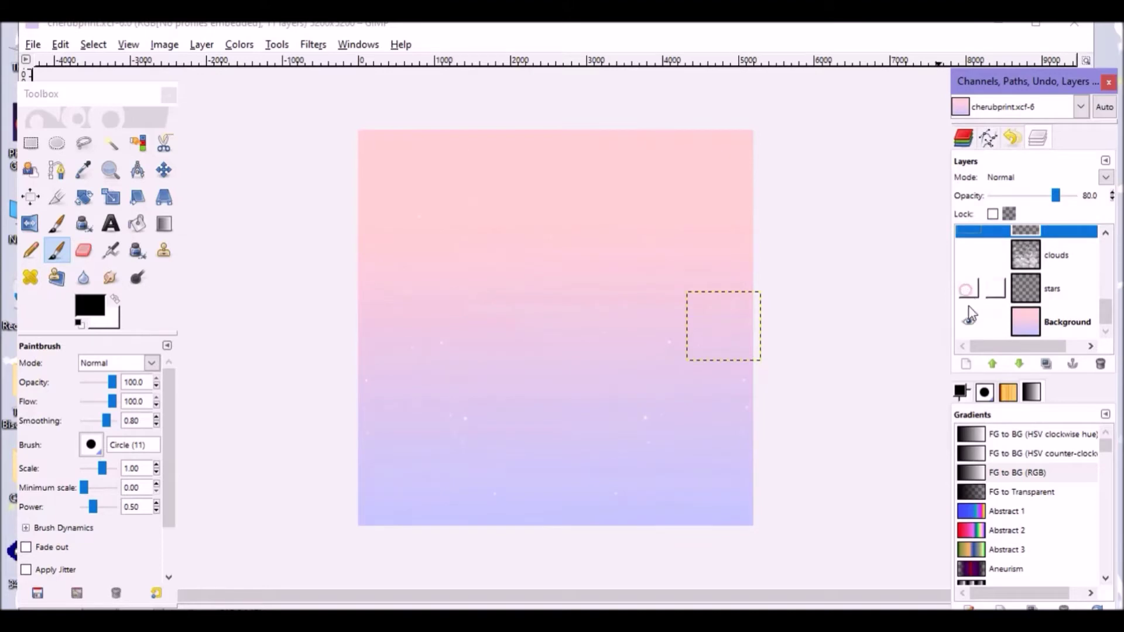
pyautogui.click(1071, 321)
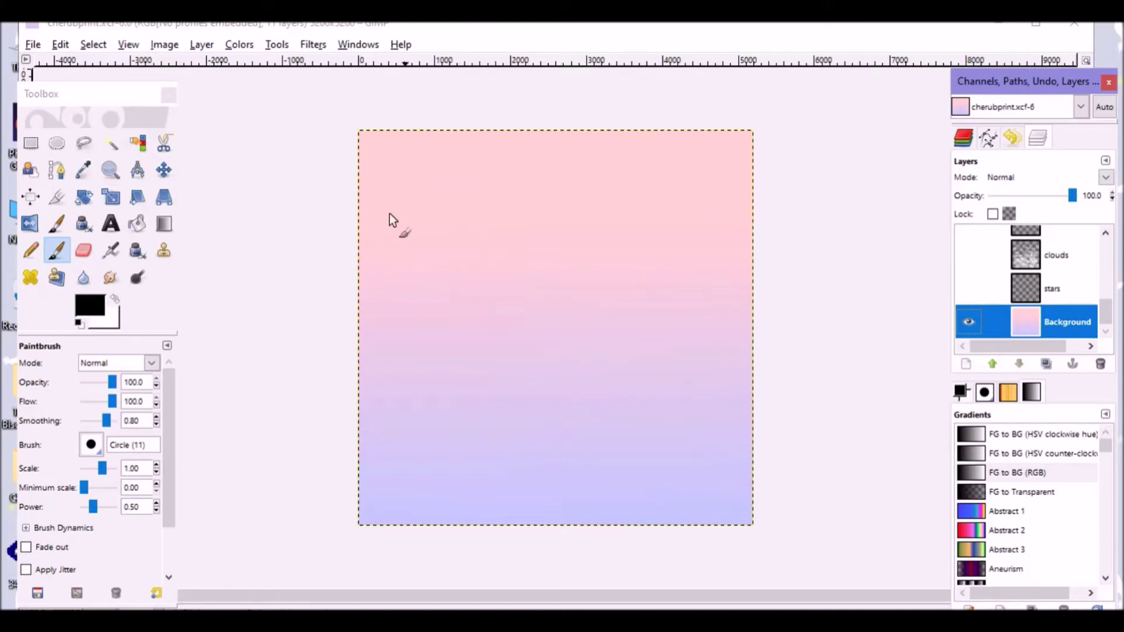
# Check the image's resolution units and its width and height in inches in the Scale Image dialog.
pyautogui.click(164, 44)
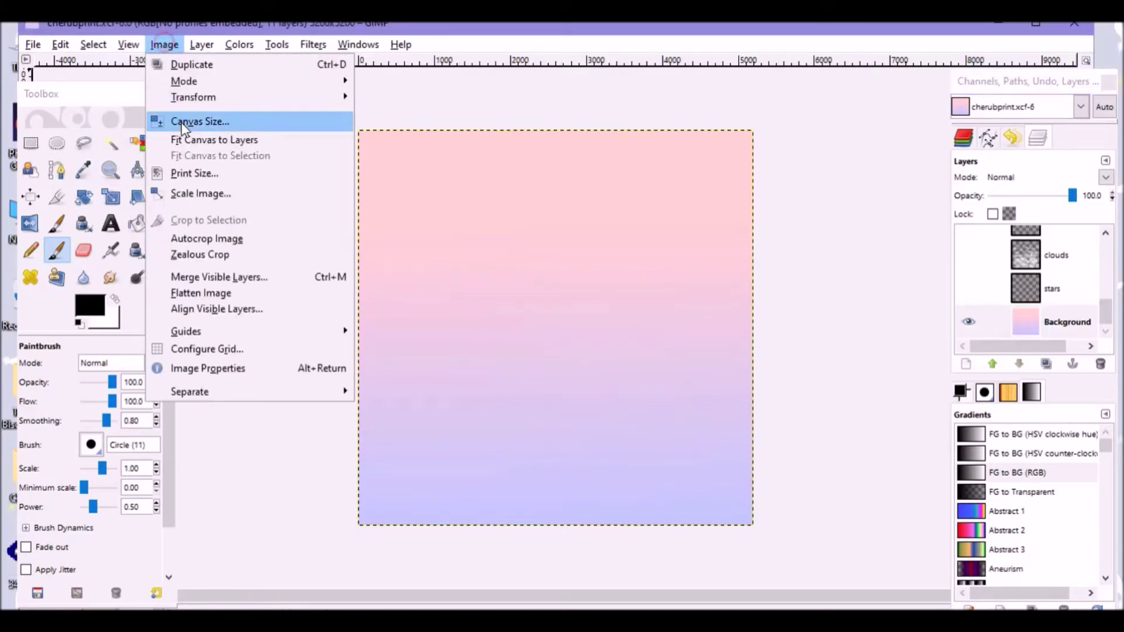
pyautogui.click(195, 195)
pyautogui.moveTo(165, 133); pyautogui.dragTo(356, 153)
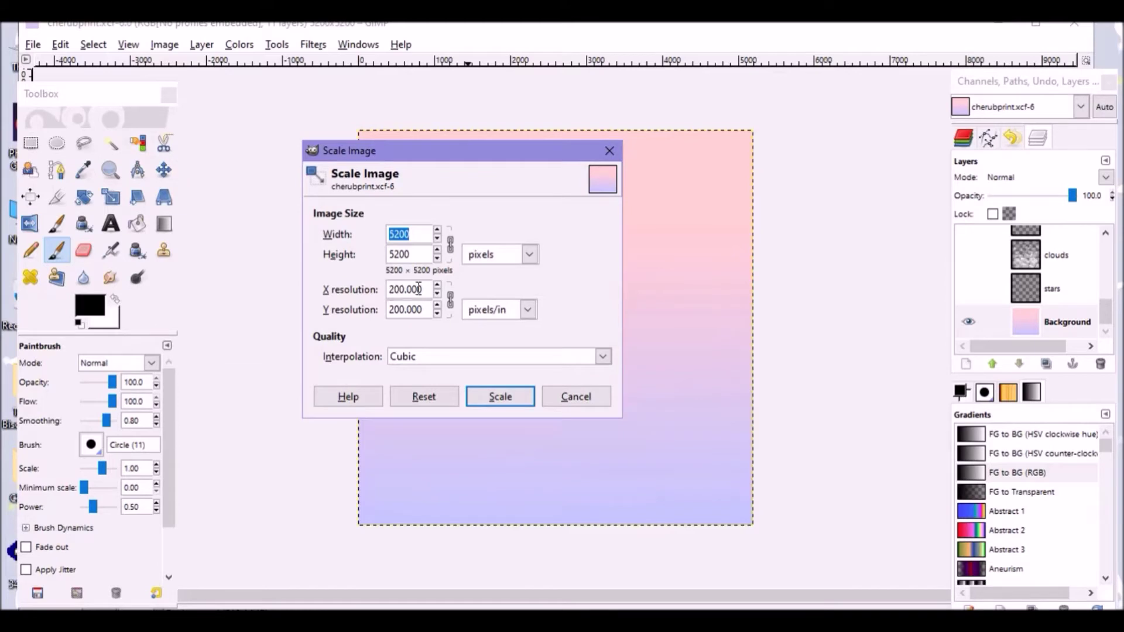
pyautogui.click(533, 311)
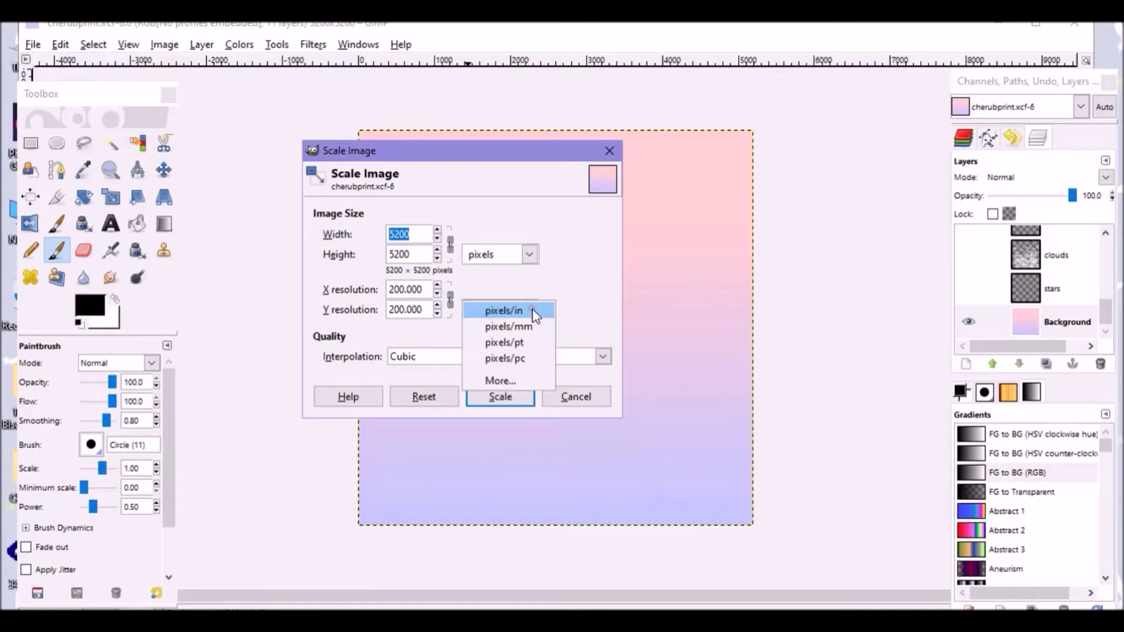
pyautogui.click(575, 274)
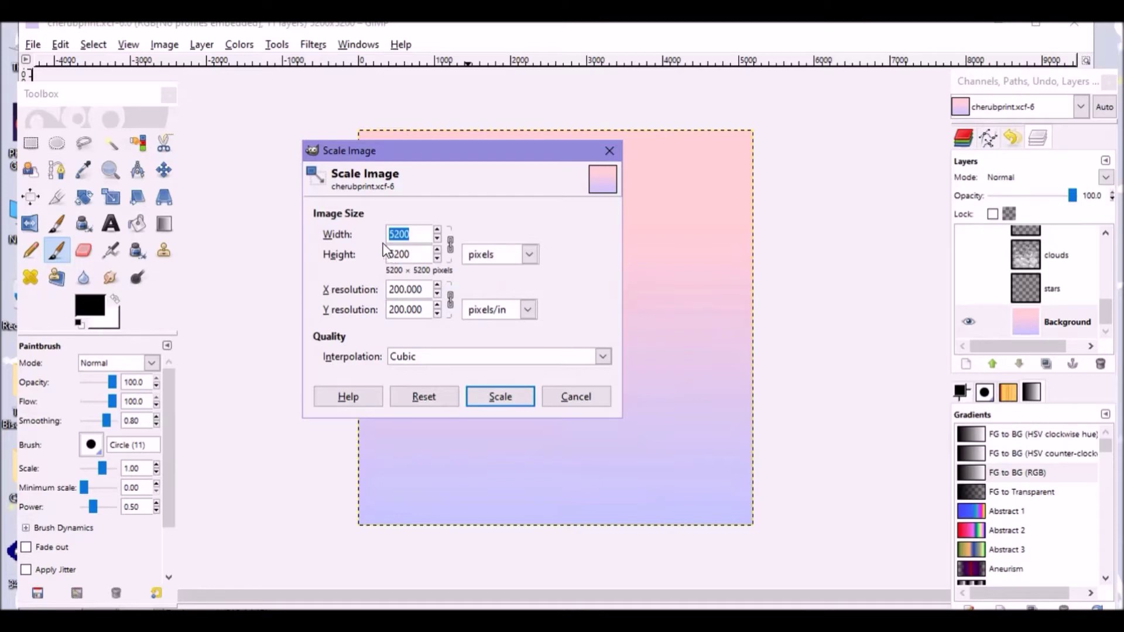
pyautogui.click(493, 256)
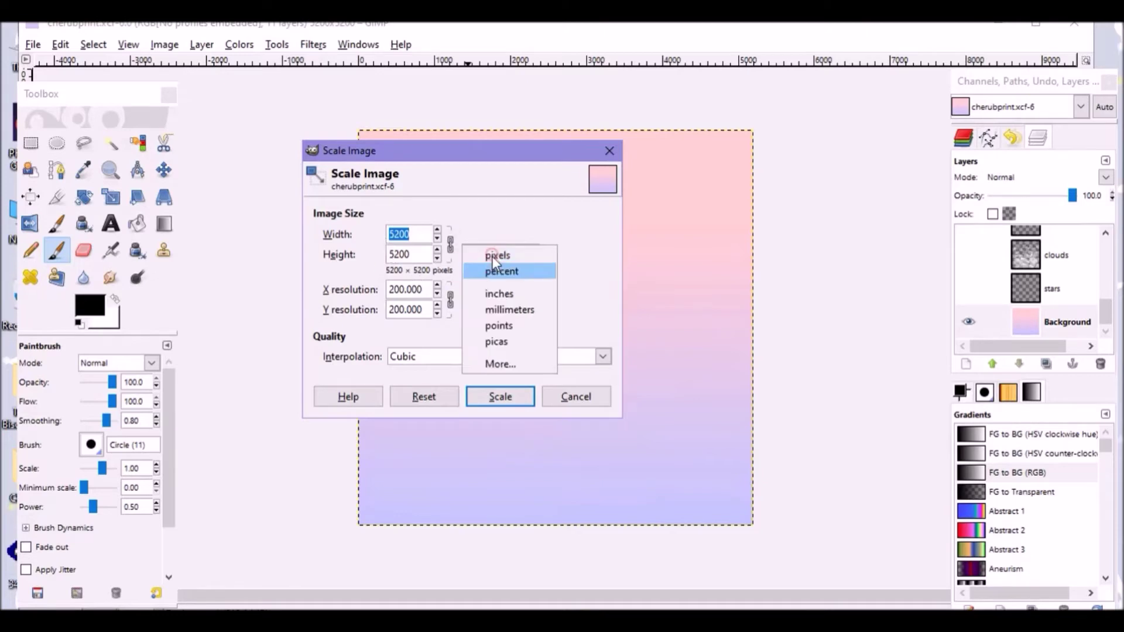
pyautogui.click(497, 295)
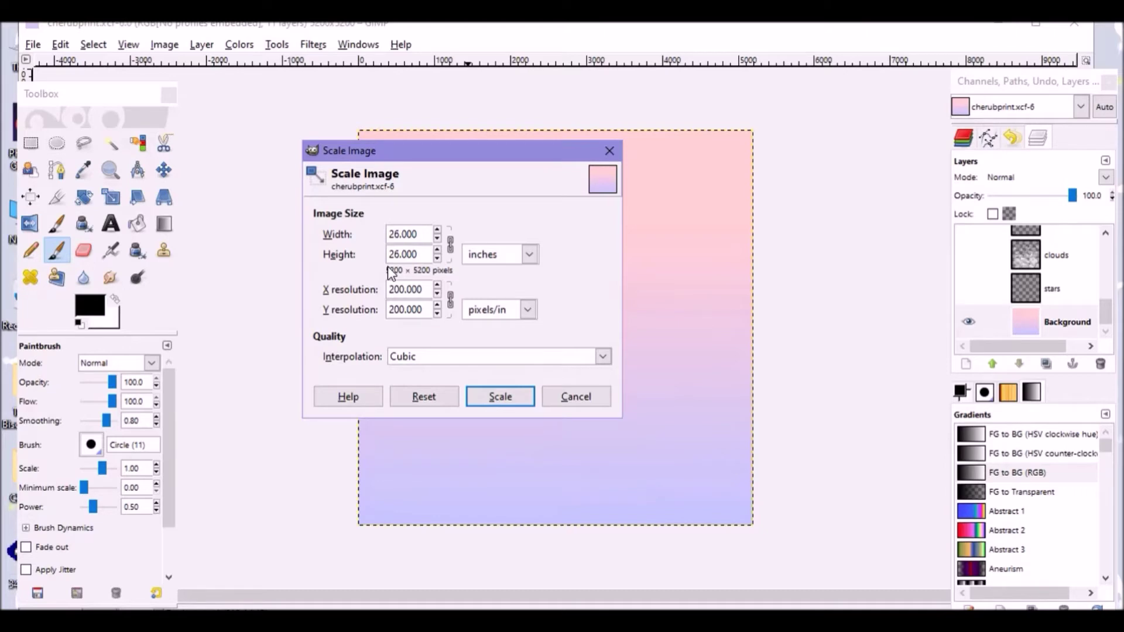
pyautogui.click(761, 285)
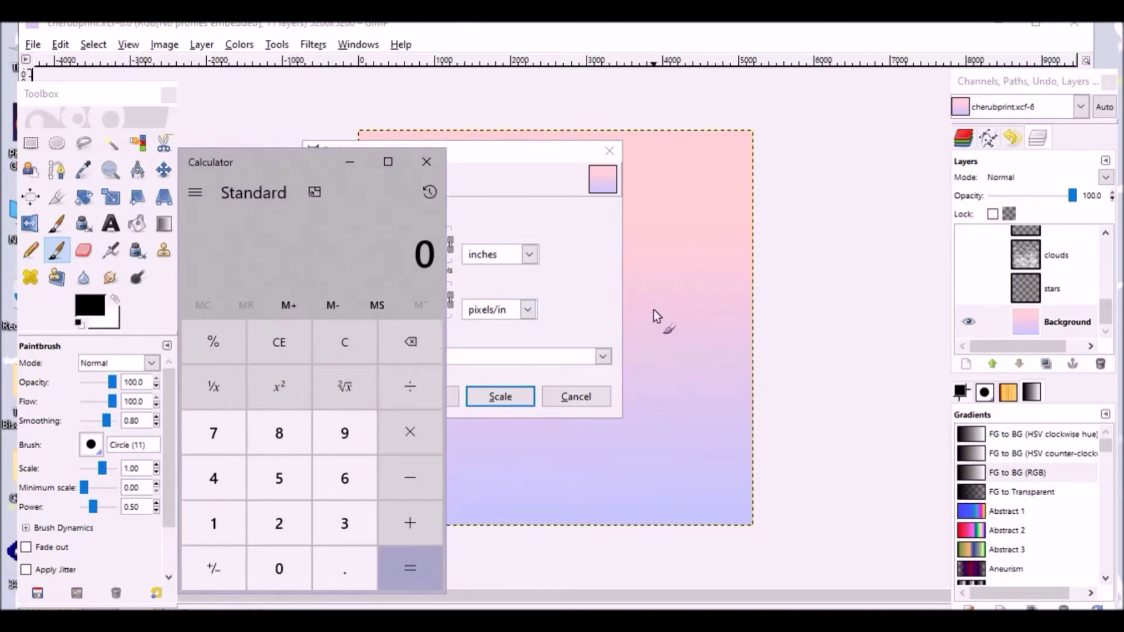
# Calculate 26 × 2 in Calculator, and dismiss both Calculator and the Scale Image dialog.
pyautogui.write('26*2')
pyautogui.press('Return')
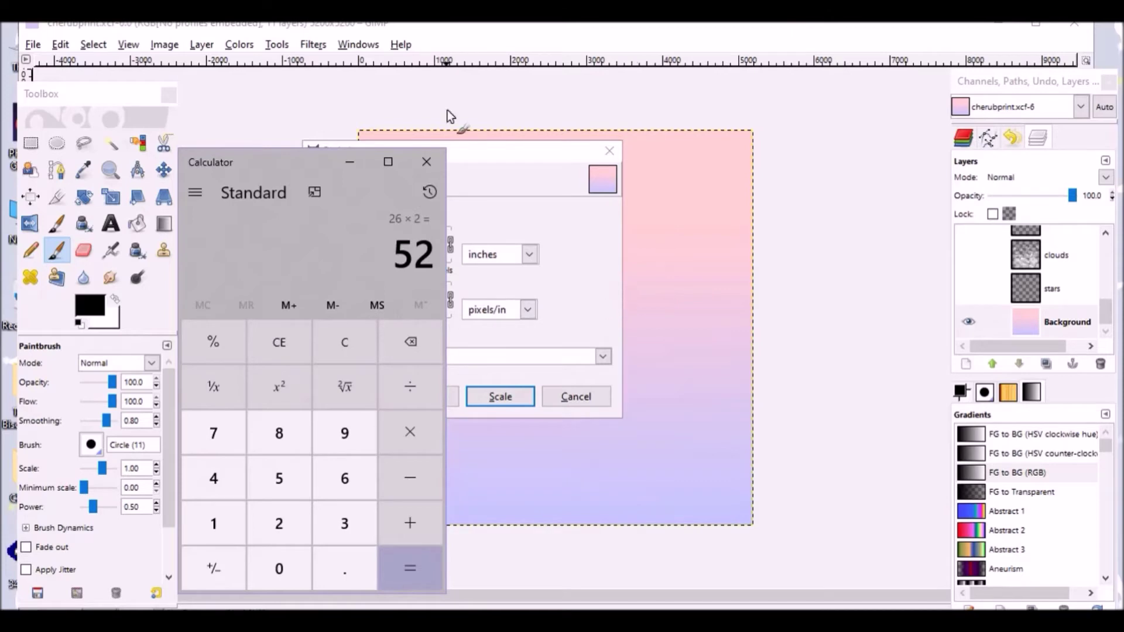
pyautogui.click(429, 157)
pyautogui.click(610, 151)
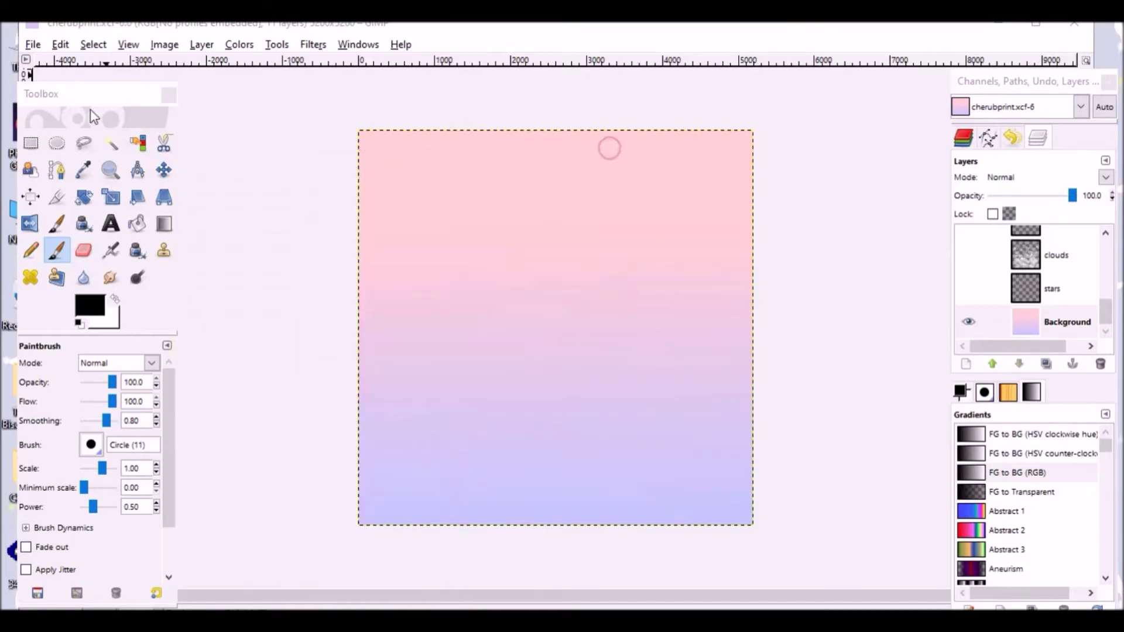
# Select the lower half of the image with a rectangle about 5324 × 2464 px.
pyautogui.click(31, 143)
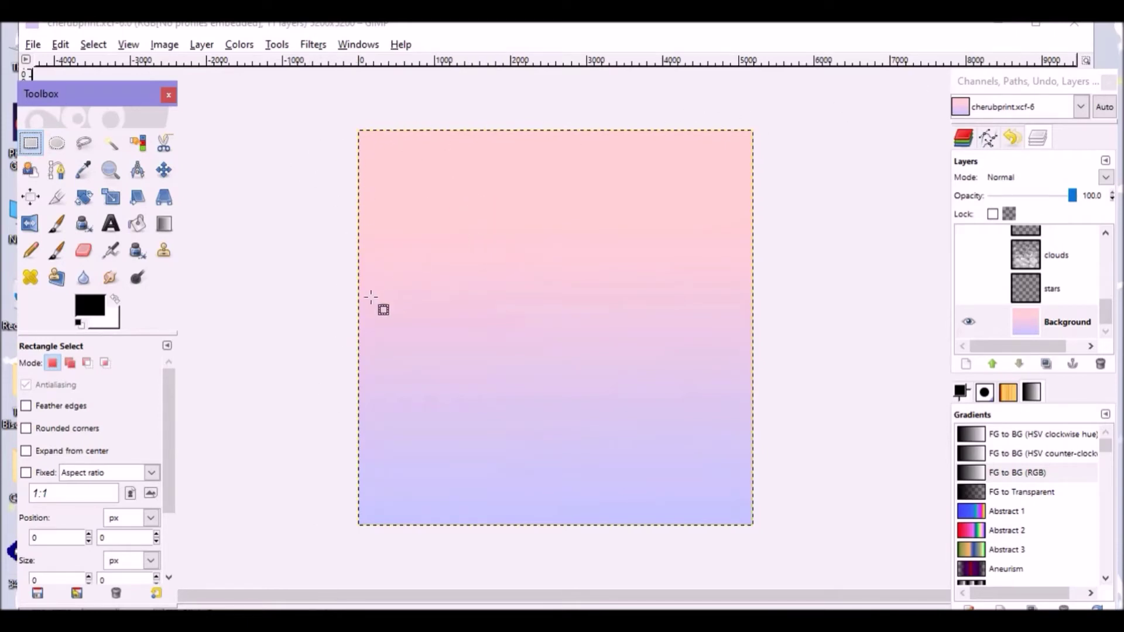
pyautogui.moveTo(353, 341); pyautogui.dragTo(770, 539)
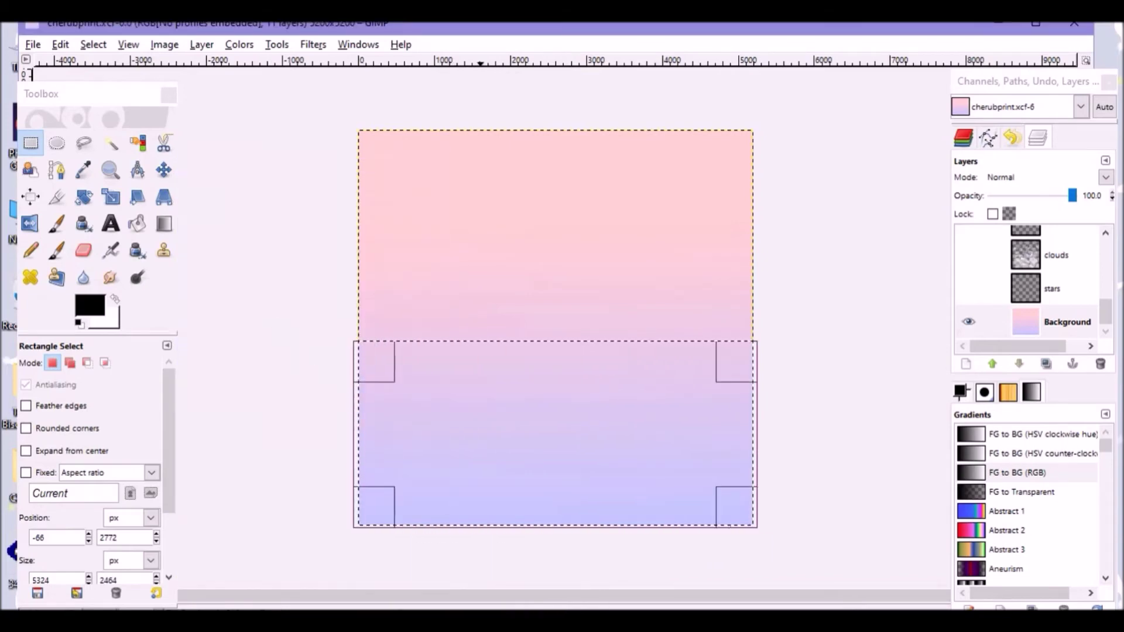
# Calculate 55 ÷ 2 in Calculator and close it.
pyautogui.write('55')
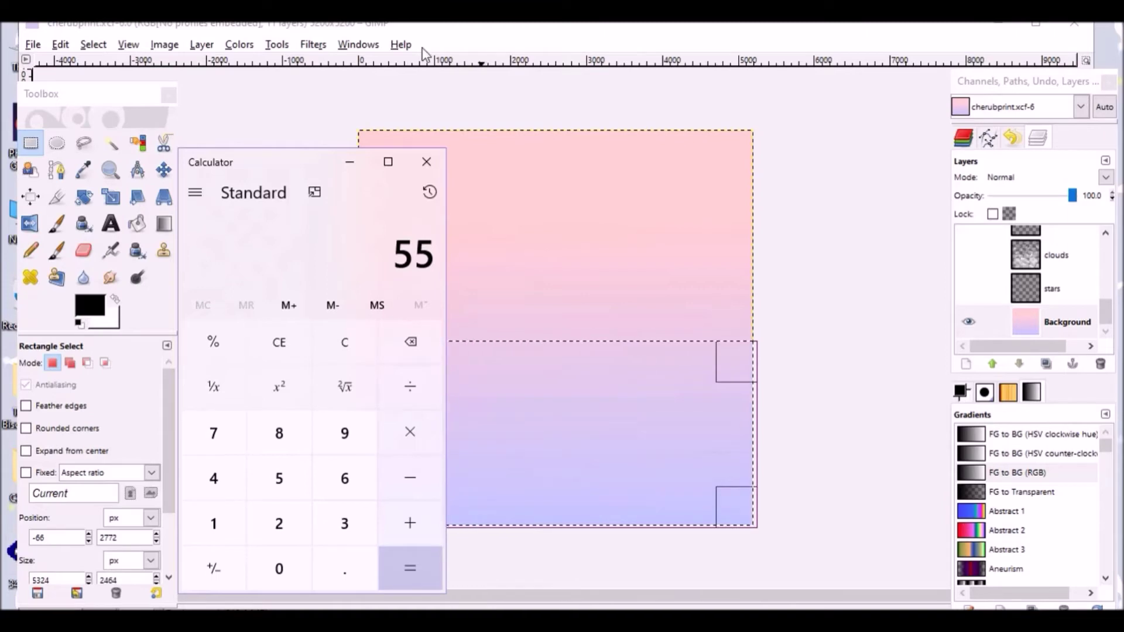
pyautogui.press('/')
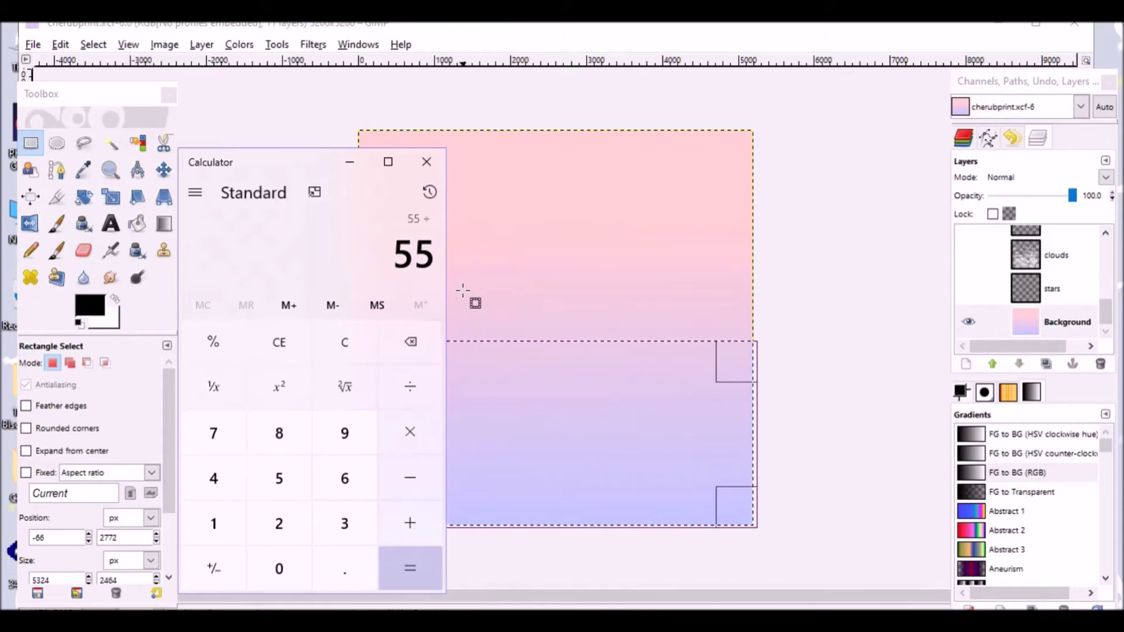
pyautogui.press('2')
pyautogui.press('Return')
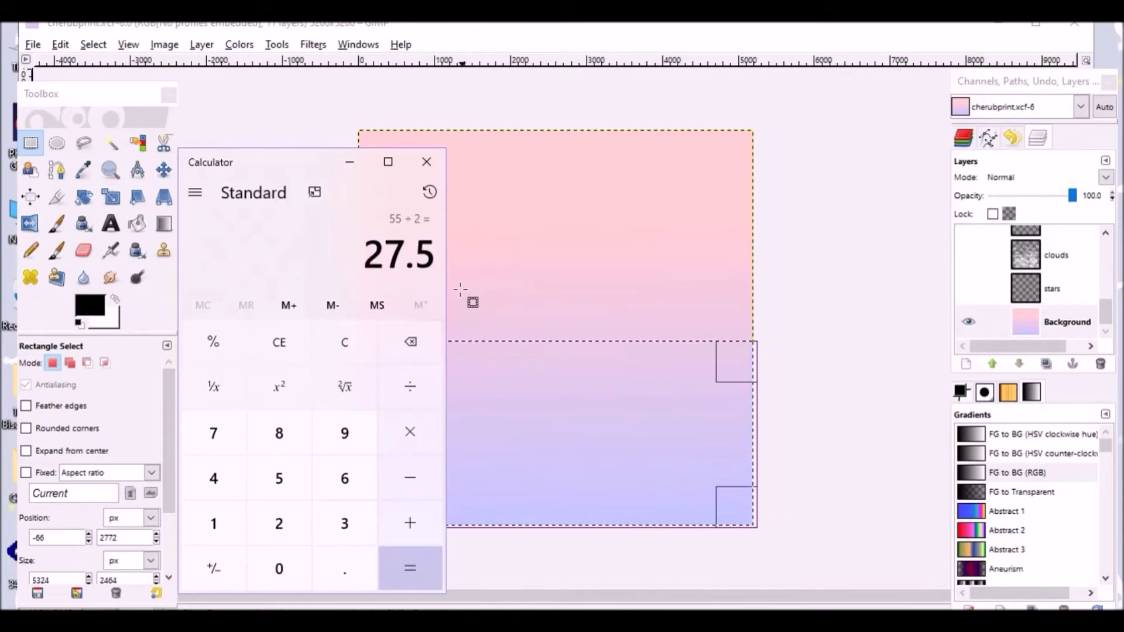
pyautogui.click(426, 164)
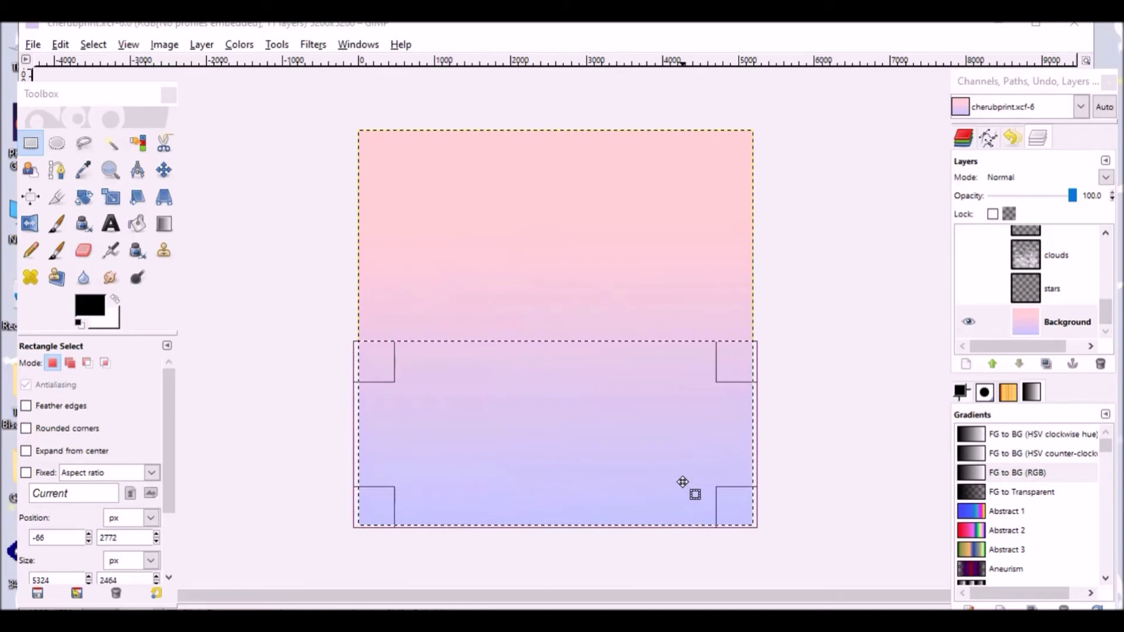
# Try a width and height of 27.5 inches for the image in Scale Image, and dismiss the dialog without scaling.
pyautogui.click(164, 44)
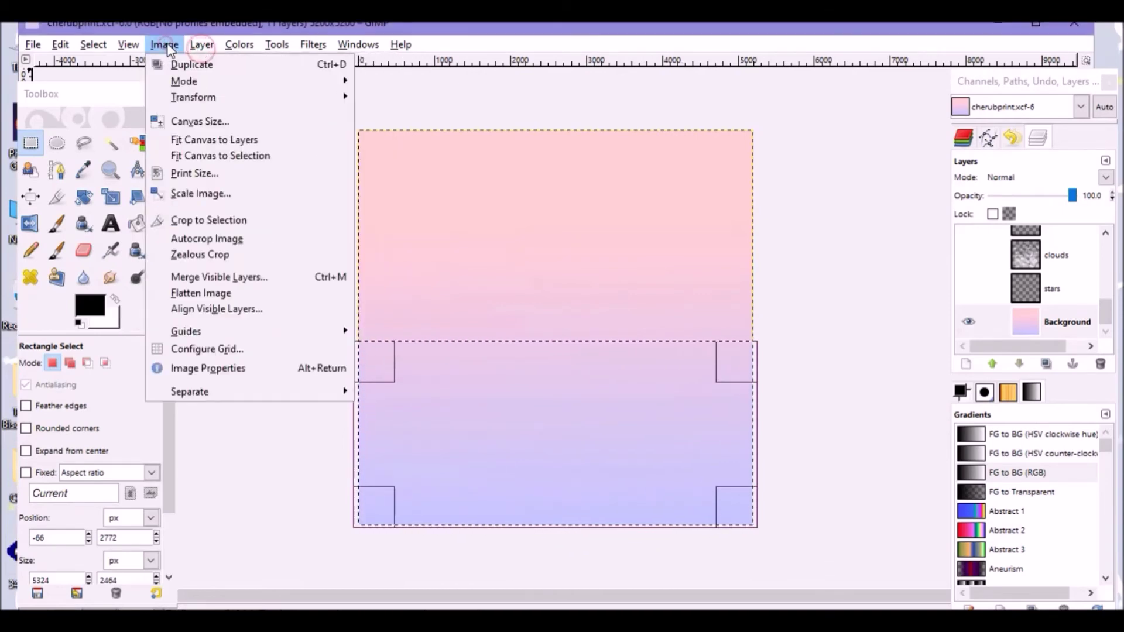
pyautogui.click(190, 191)
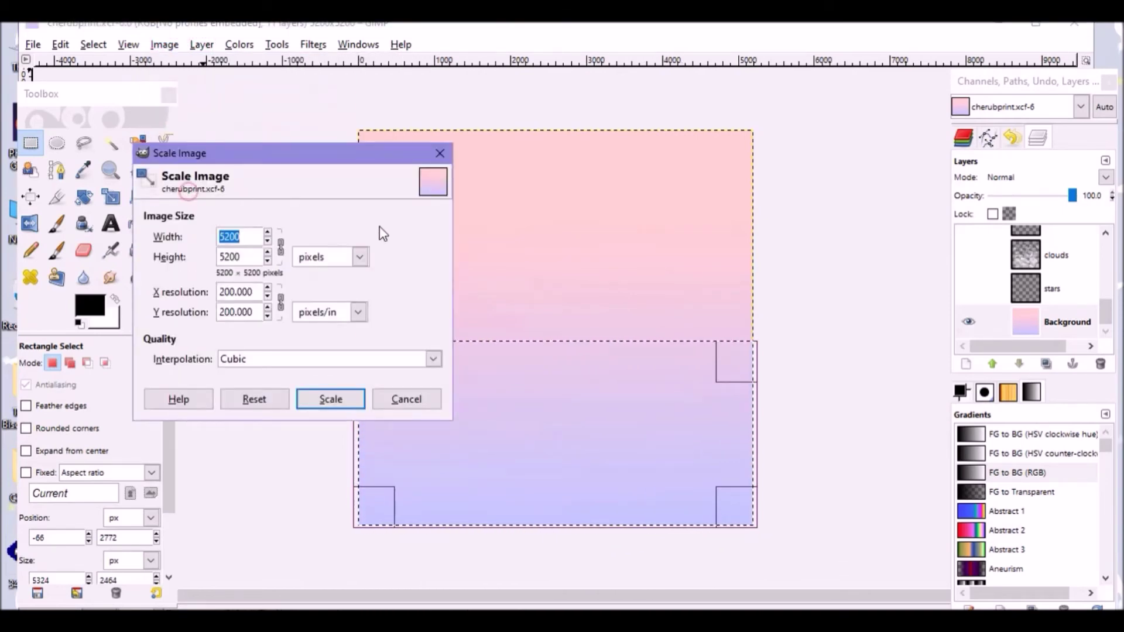
pyautogui.click(358, 256)
pyautogui.click(337, 296)
pyautogui.doubleClick(237, 236)
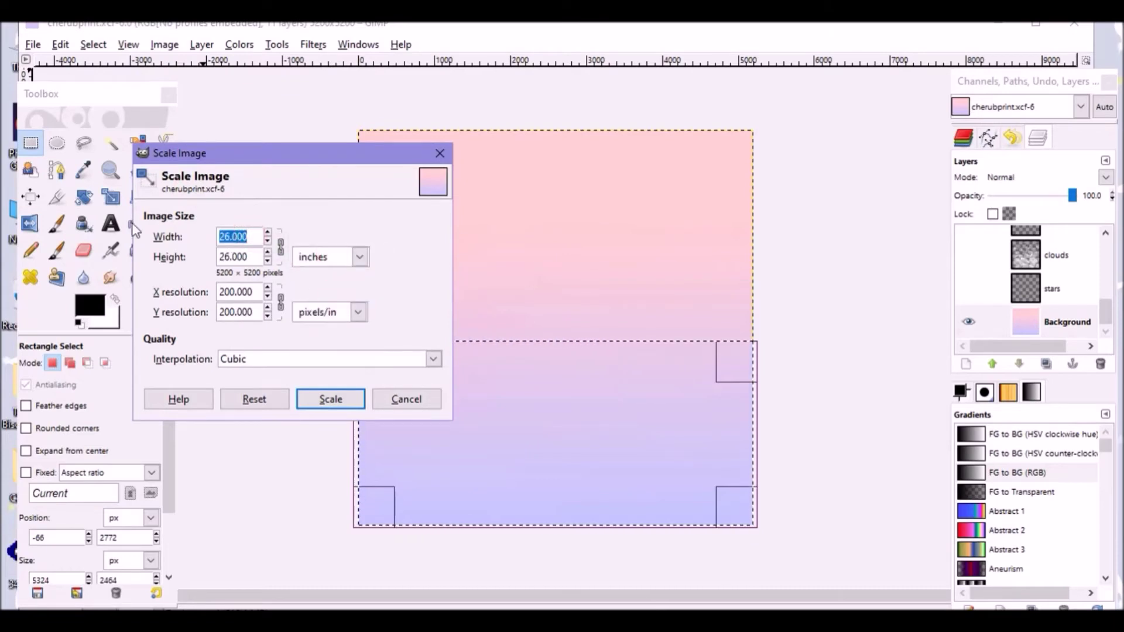
pyautogui.write('27.5')
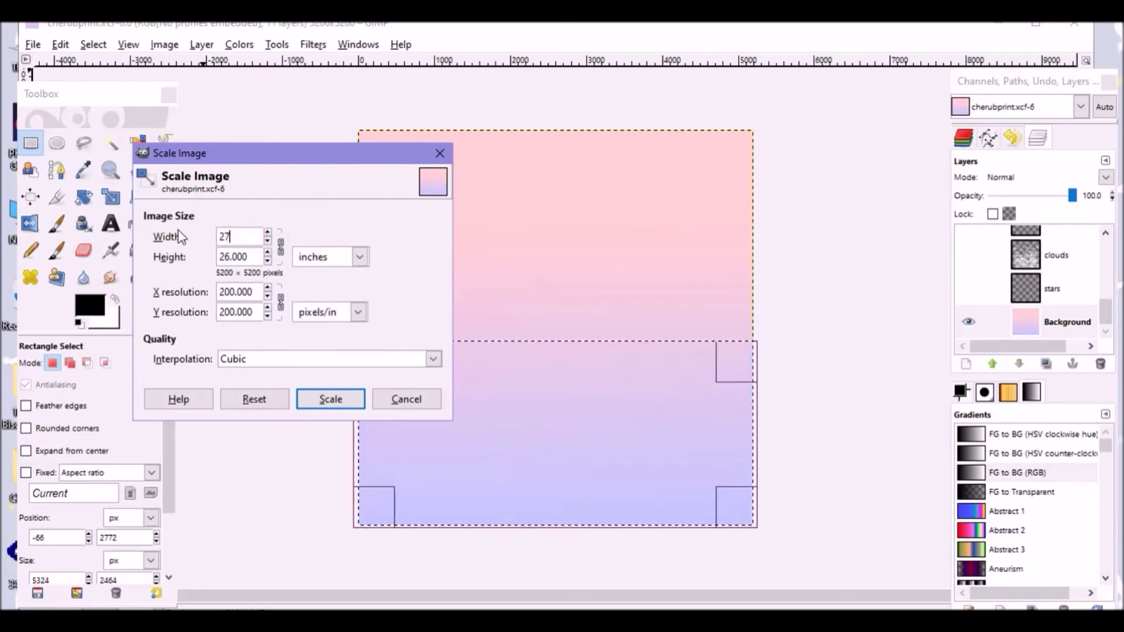
pyautogui.click(249, 255)
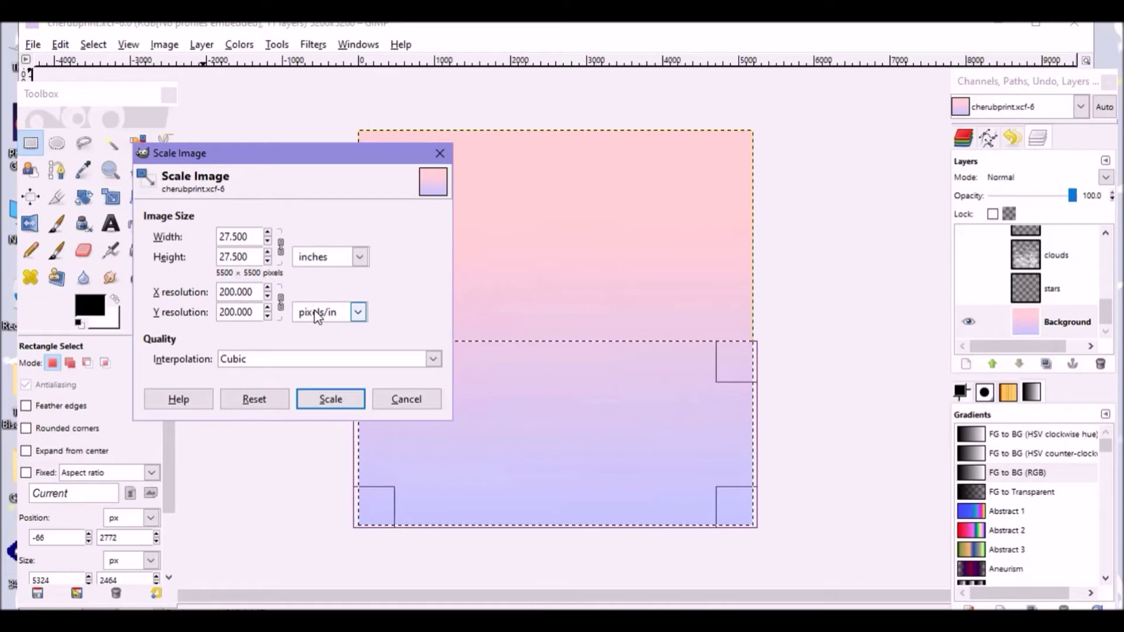
pyautogui.click(440, 154)
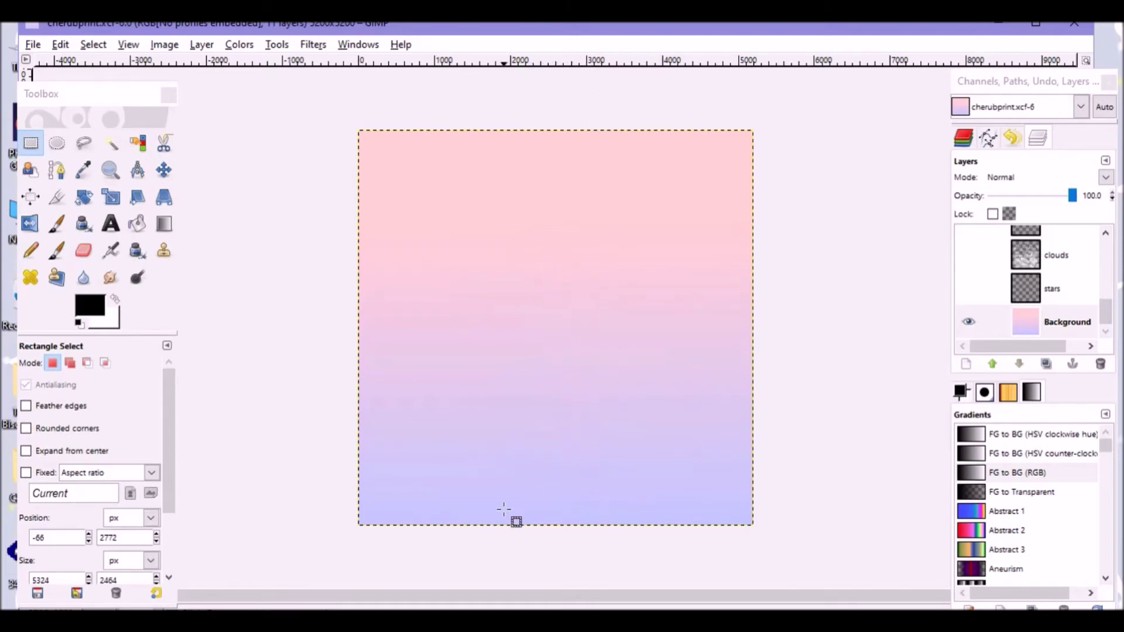
# Make the stars layer visible and move the Toolbox window slightly up to uncover the zoom controls.
pyautogui.click(971, 291)
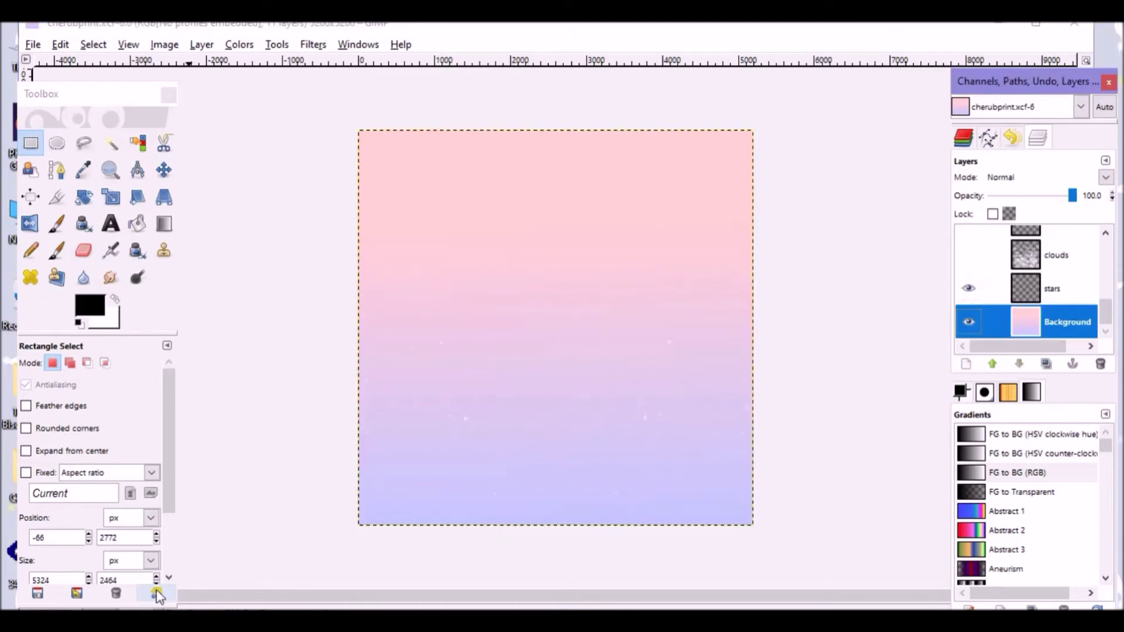
pyautogui.moveTo(65, 94); pyautogui.dragTo(63, 65)
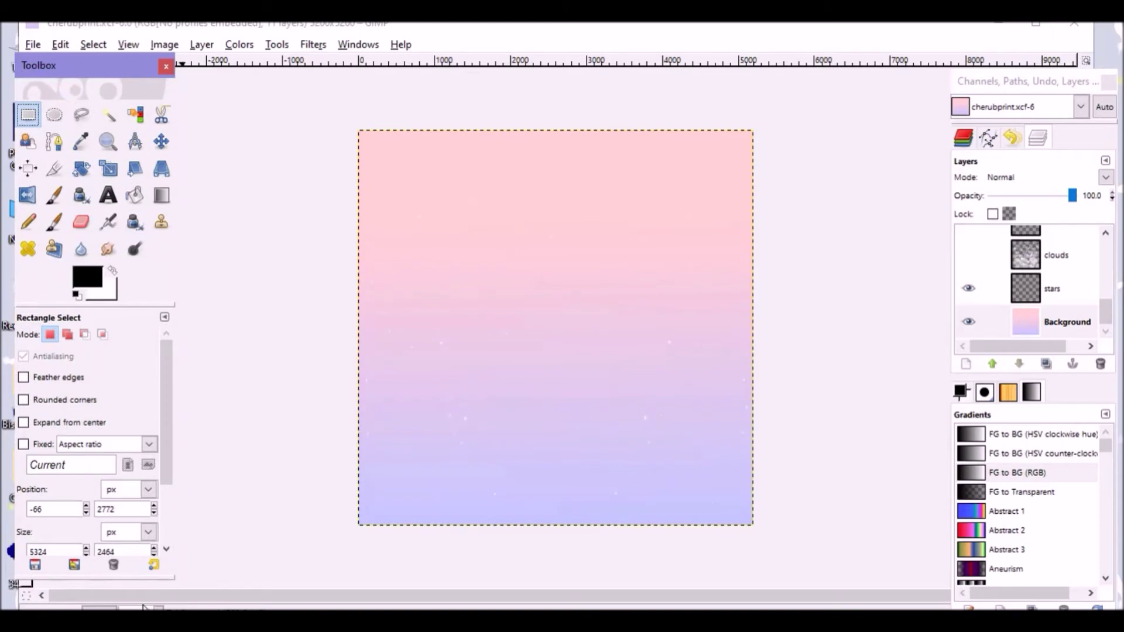
# Examine the small painted stars of the stars layer up close against the gradient background.
pyautogui.press('+')
pyautogui.press('+')
pyautogui.press('+')
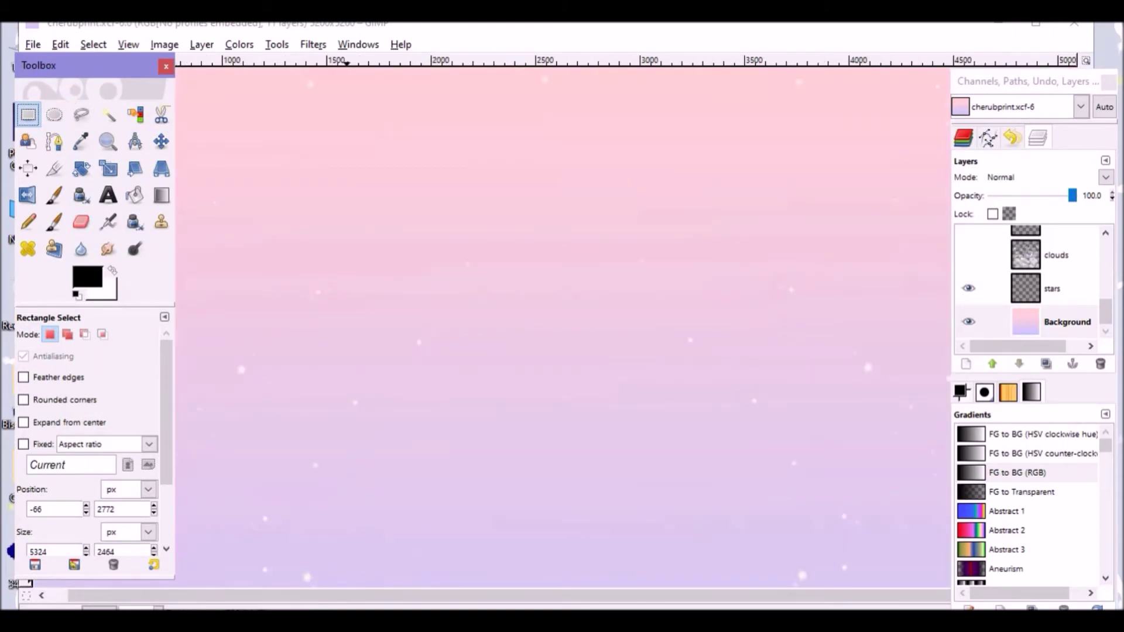
pyautogui.press('+')
pyautogui.press('+')
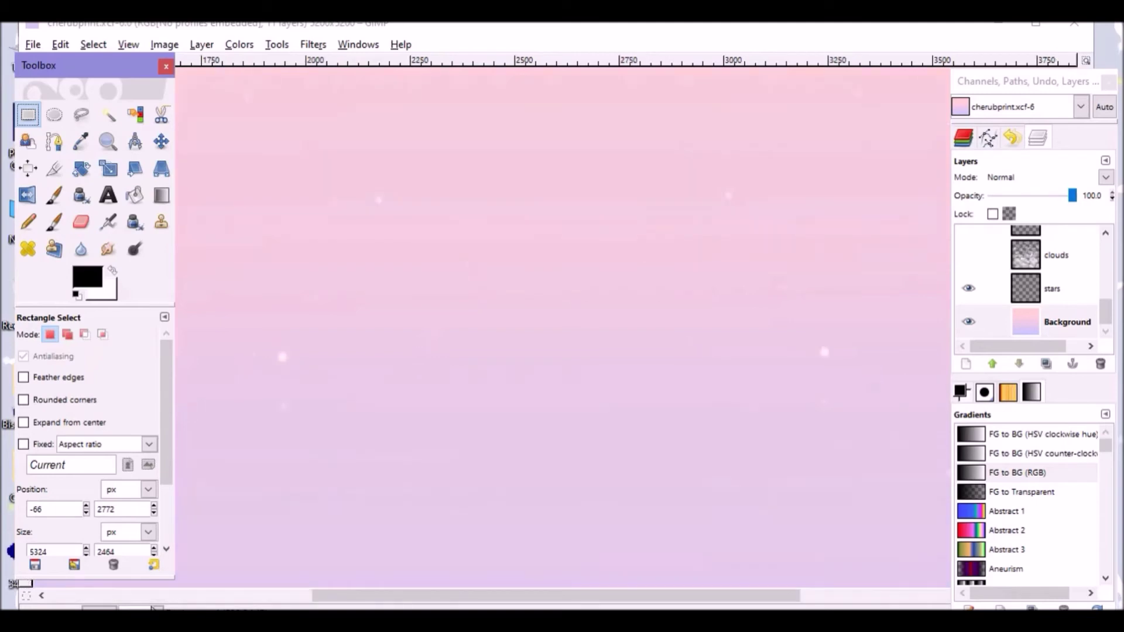
pyautogui.press('+')
pyautogui.press('+')
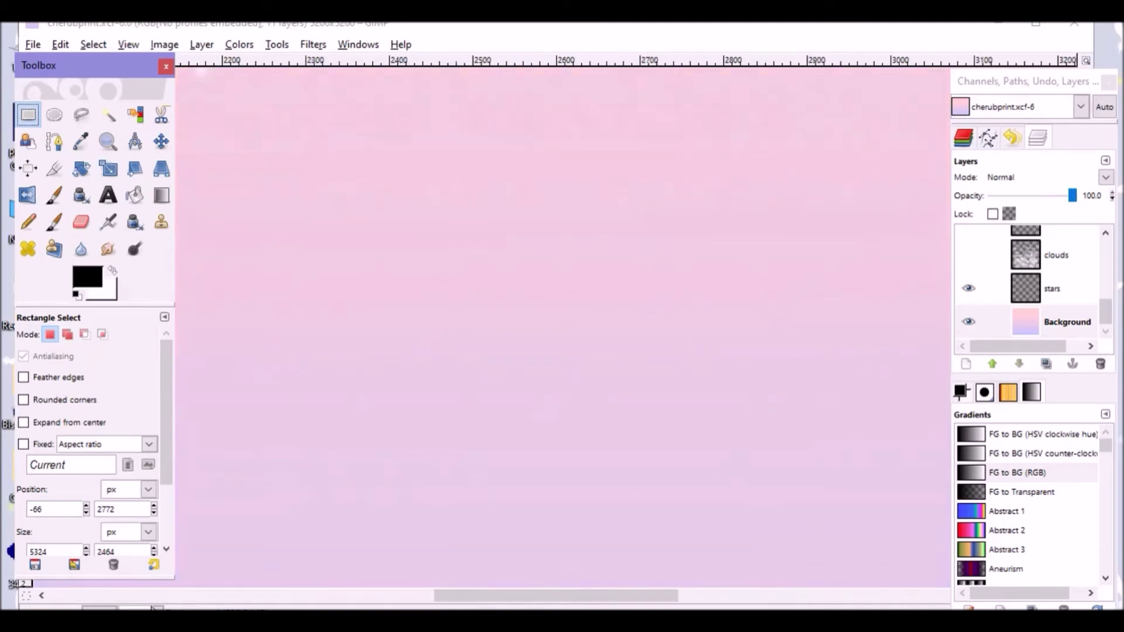
pyautogui.moveTo(526, 595); pyautogui.dragTo(325, 568)
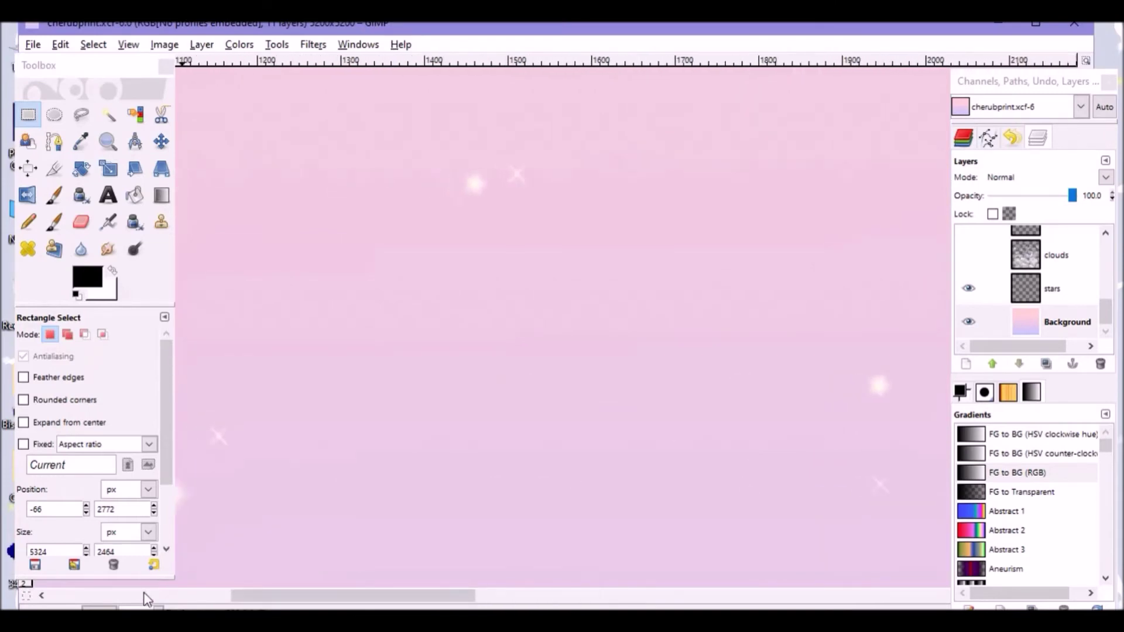
pyautogui.press('+')
pyautogui.press('+')
pyautogui.moveTo(379, 596); pyautogui.dragTo(321, 587)
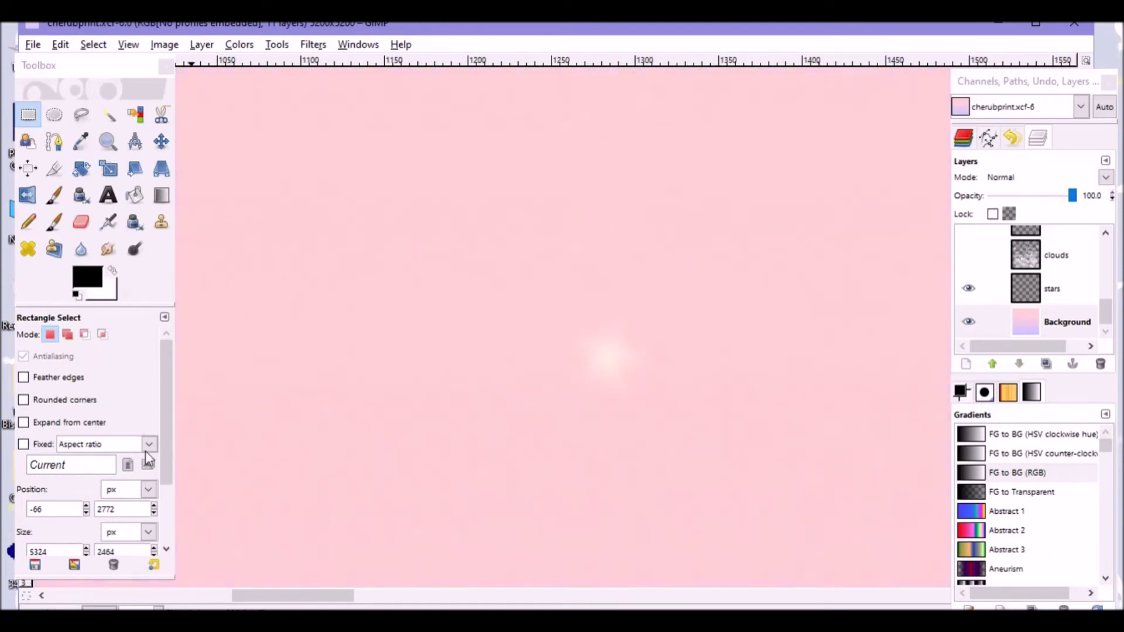
# Choose the Mixbrush, inspect the Circle (11) brush's settings in the Brush Editor, and close the editor.
pyautogui.scroll(-6, 129, 603)
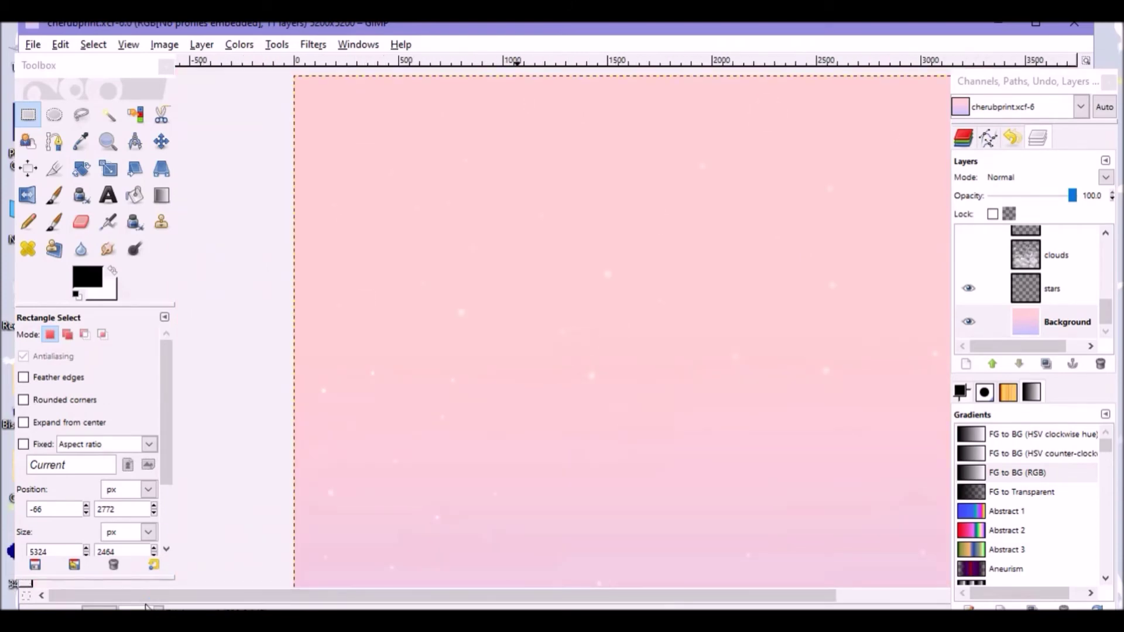
pyautogui.click(56, 195)
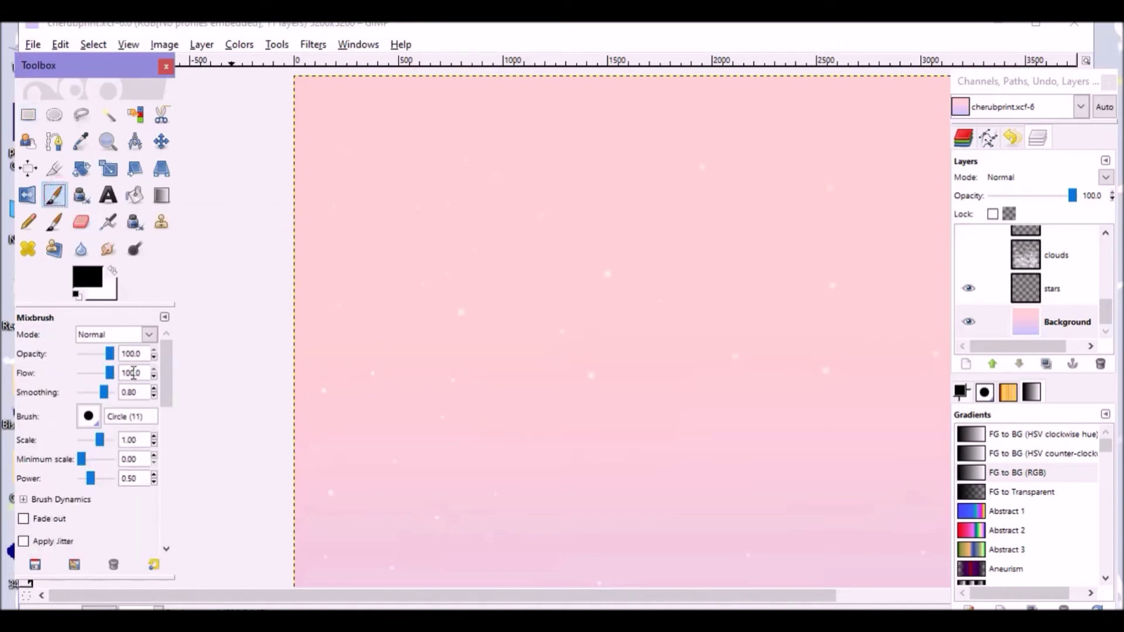
pyautogui.click(89, 417)
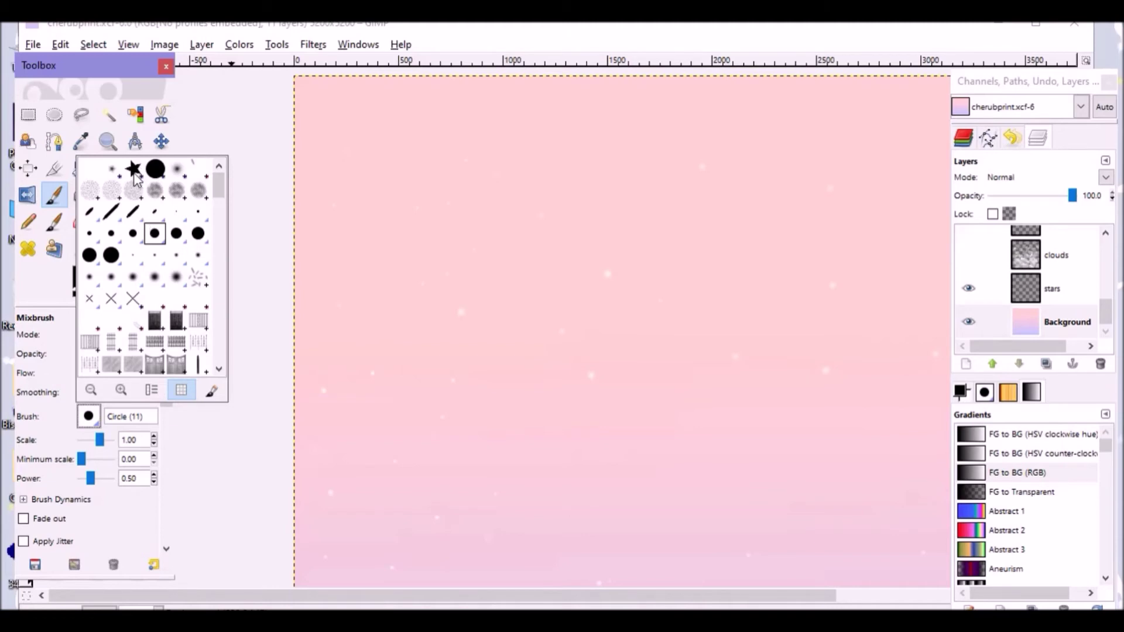
pyautogui.click(213, 391)
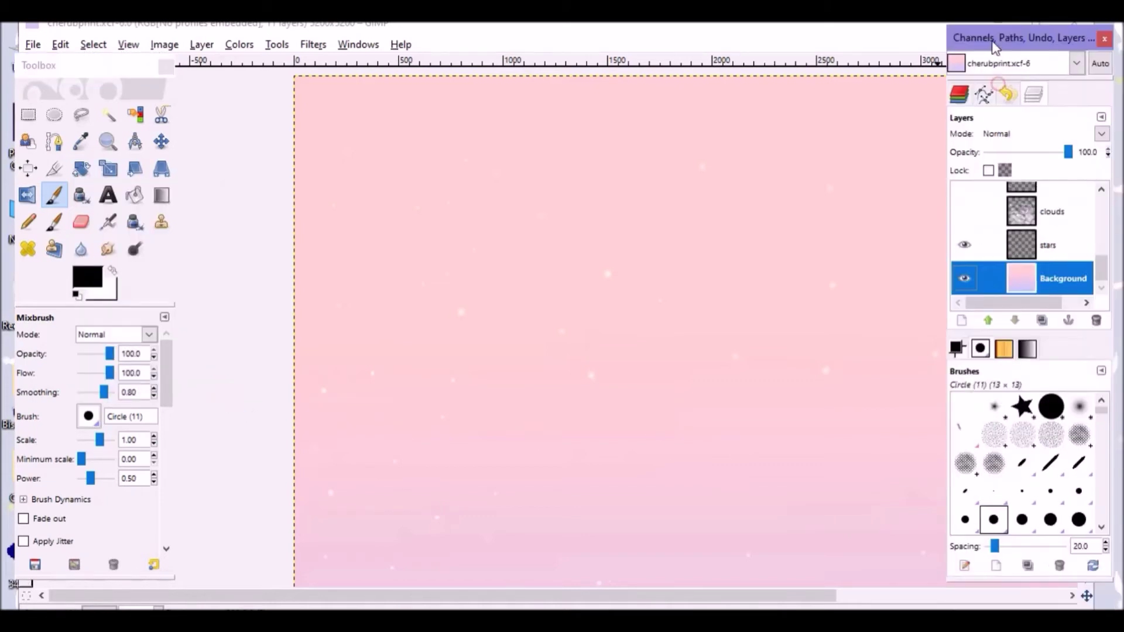
pyautogui.click(965, 568)
pyautogui.moveTo(995, 404); pyautogui.dragTo(639, 189)
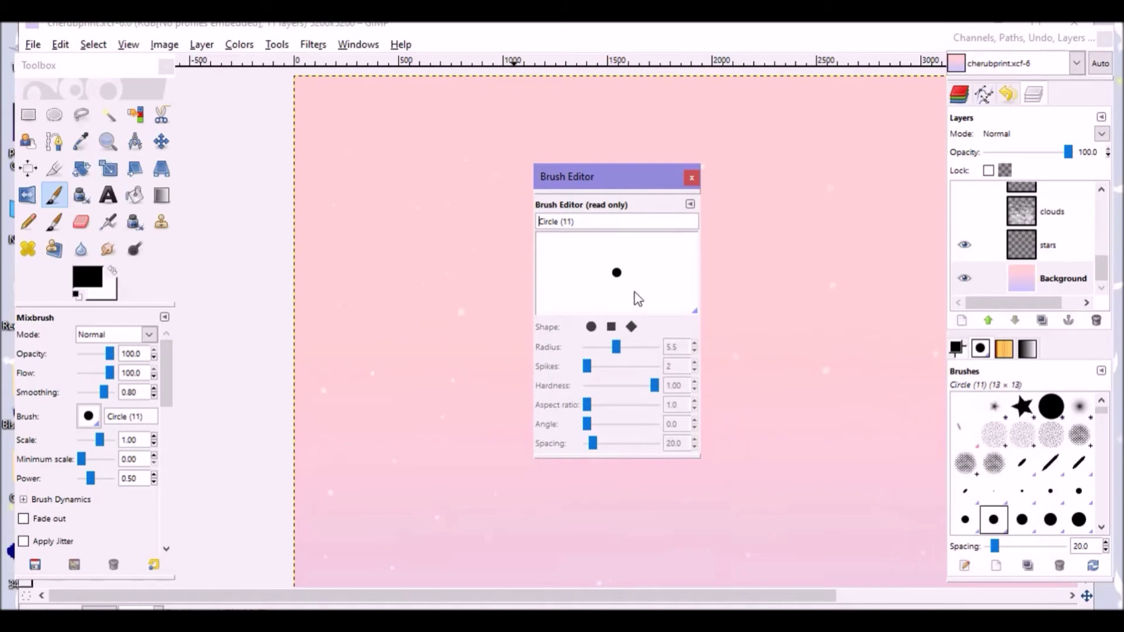
pyautogui.click(692, 179)
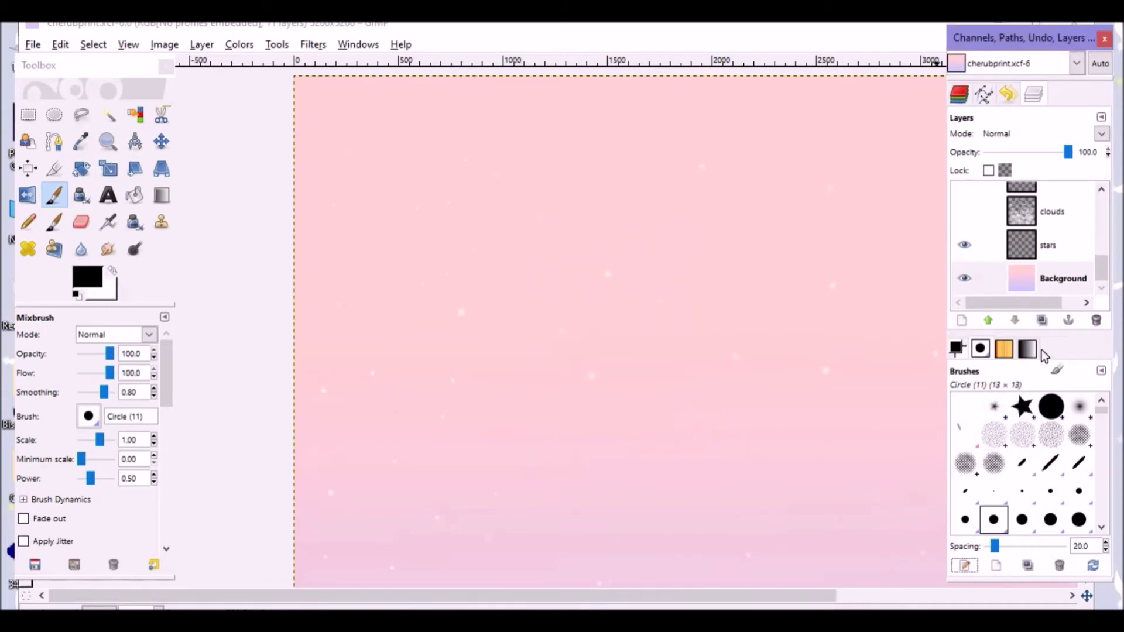
# Make the clouds layer visible and active, and examine its painted clouds up close.
pyautogui.scroll(-1, 139, 609)
pyautogui.scroll(-3, 623, 322)
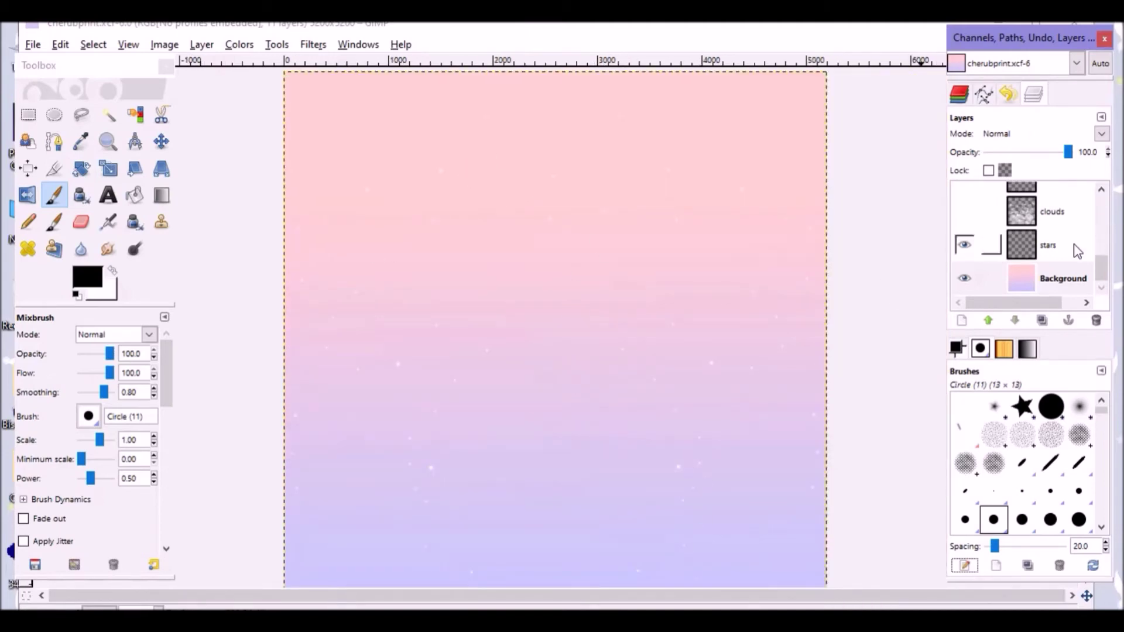
pyautogui.click(963, 212)
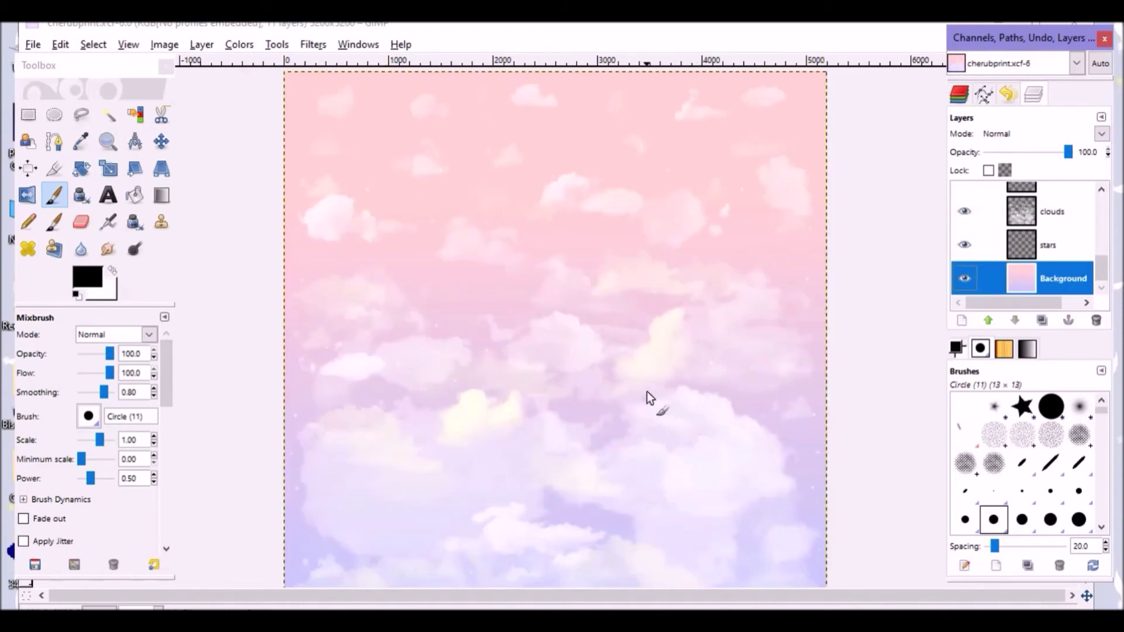
pyautogui.scroll(-1, 633, 261)
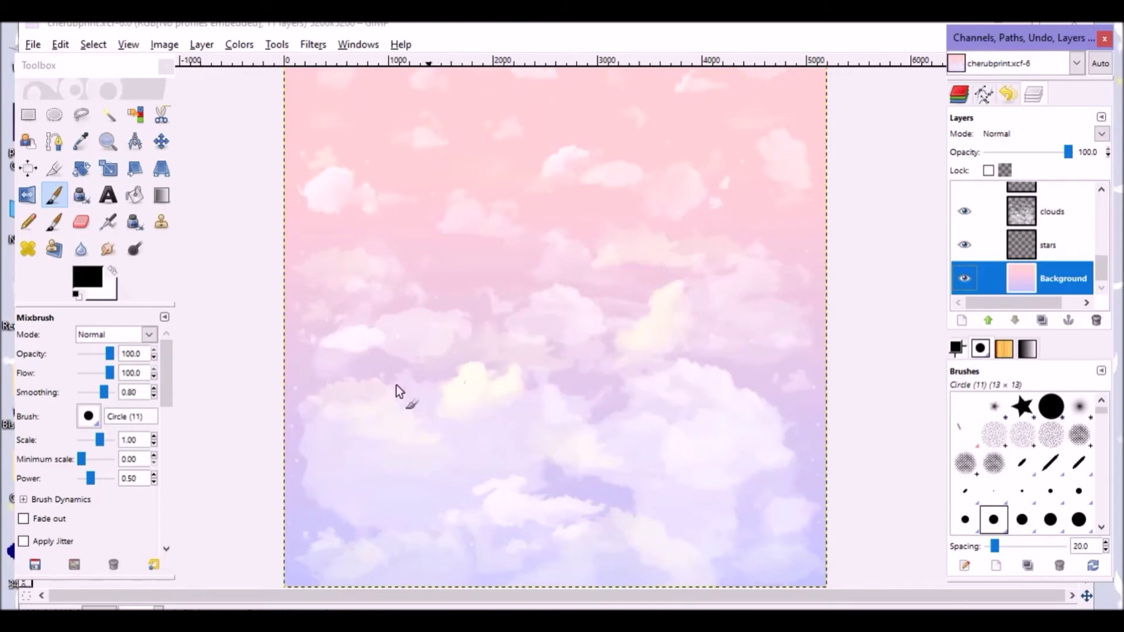
pyautogui.click(1051, 211)
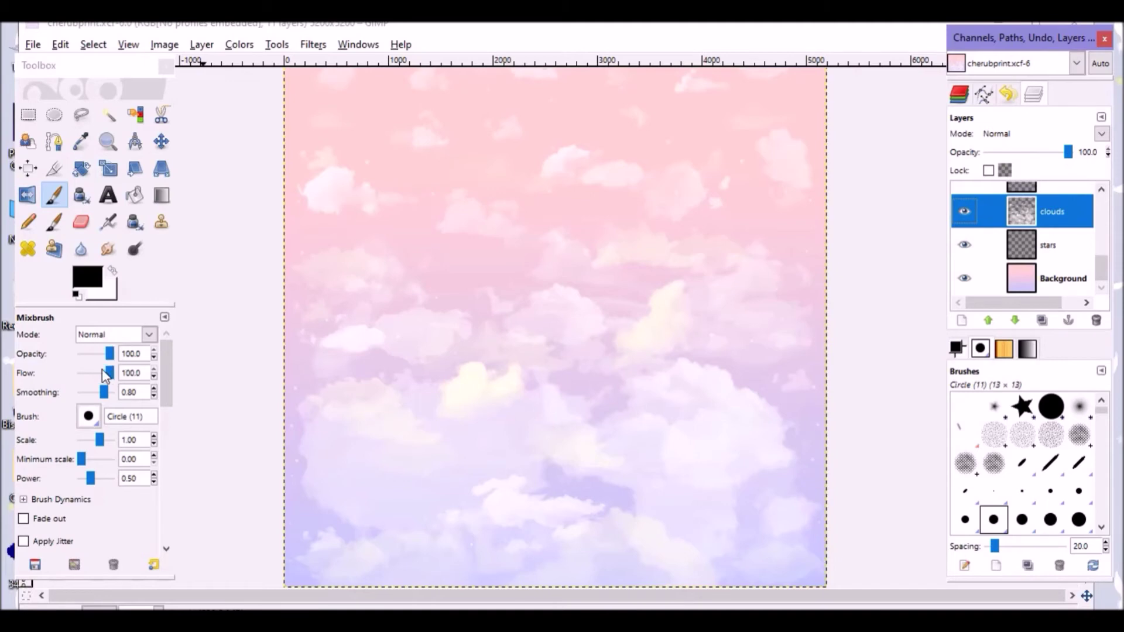
pyautogui.click(53, 197)
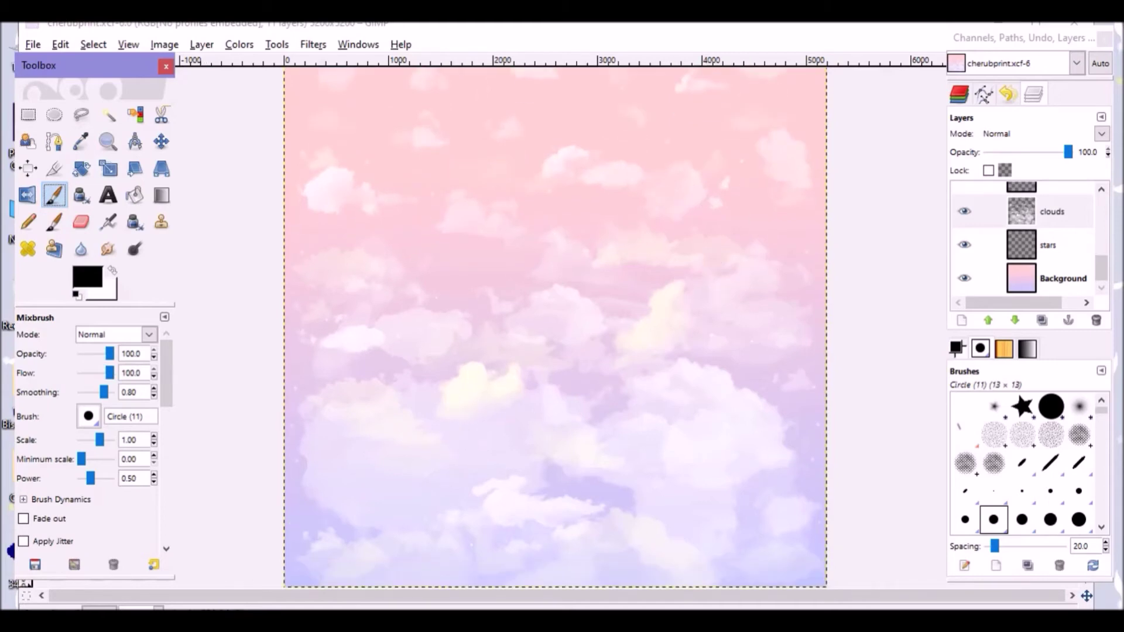
pyautogui.press('+')
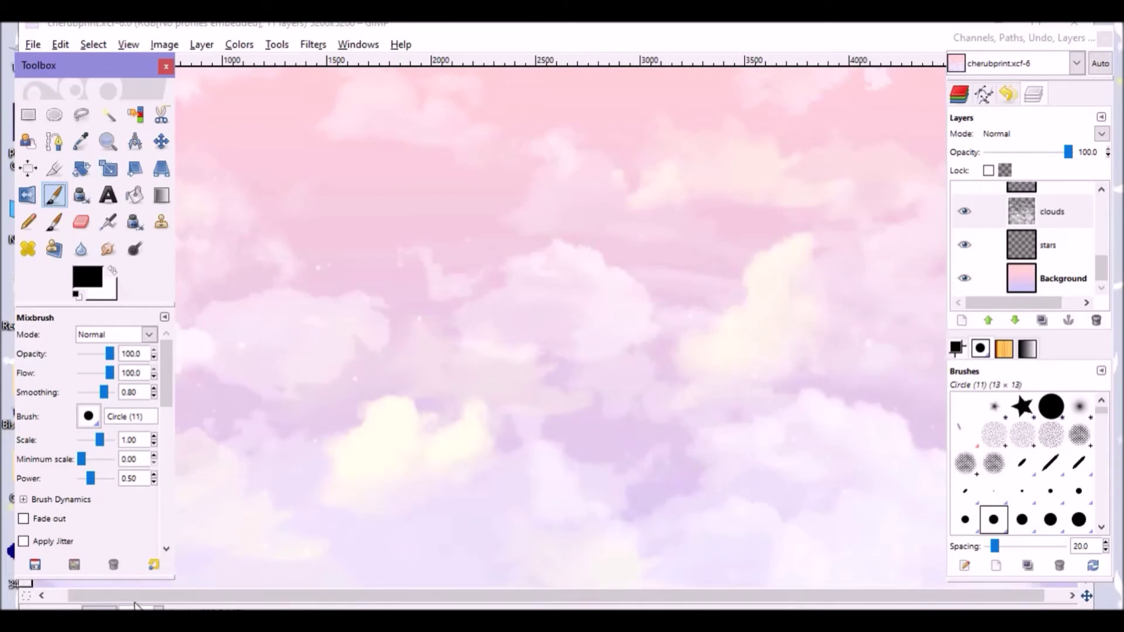
pyautogui.press('+')
pyautogui.press('+')
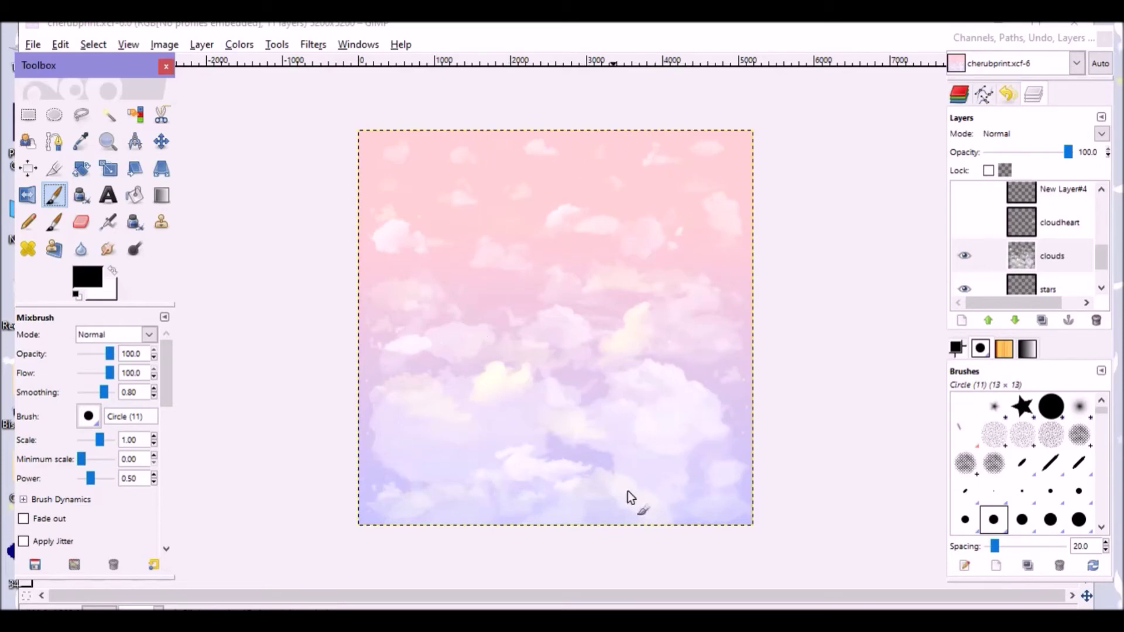
# Make the heart-shaped cloud layers cloudheart, New Layer#4 and New Layer#3 visible, toggling cloudheart off and on to compare.
pyautogui.click(964, 222)
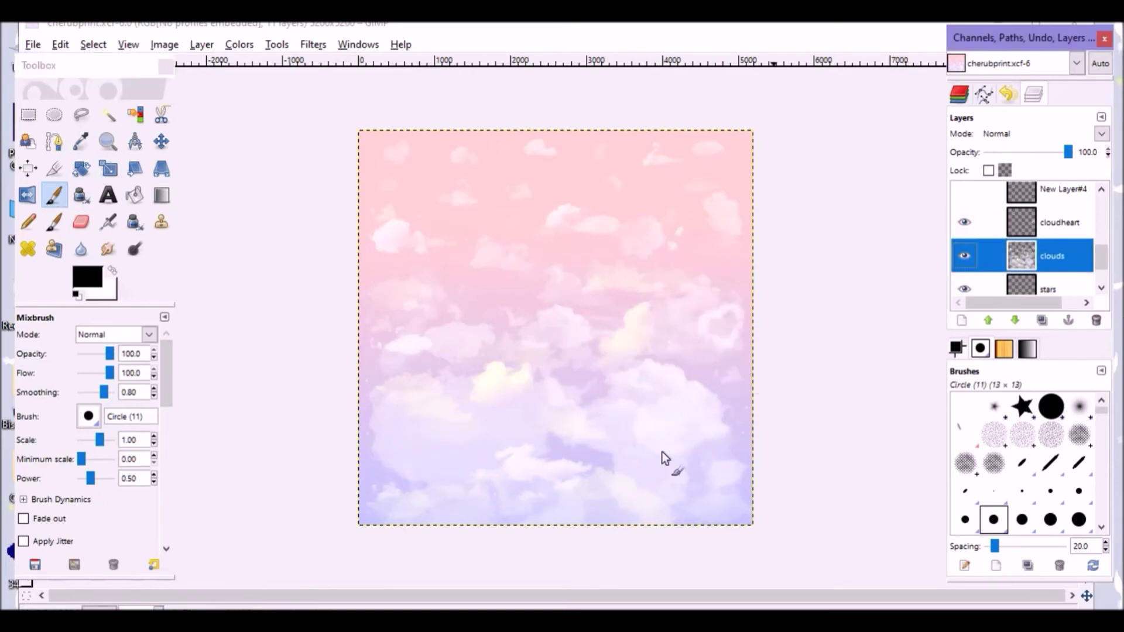
pyautogui.click(964, 223)
pyautogui.click(965, 222)
pyautogui.scroll(1, 1024, 252)
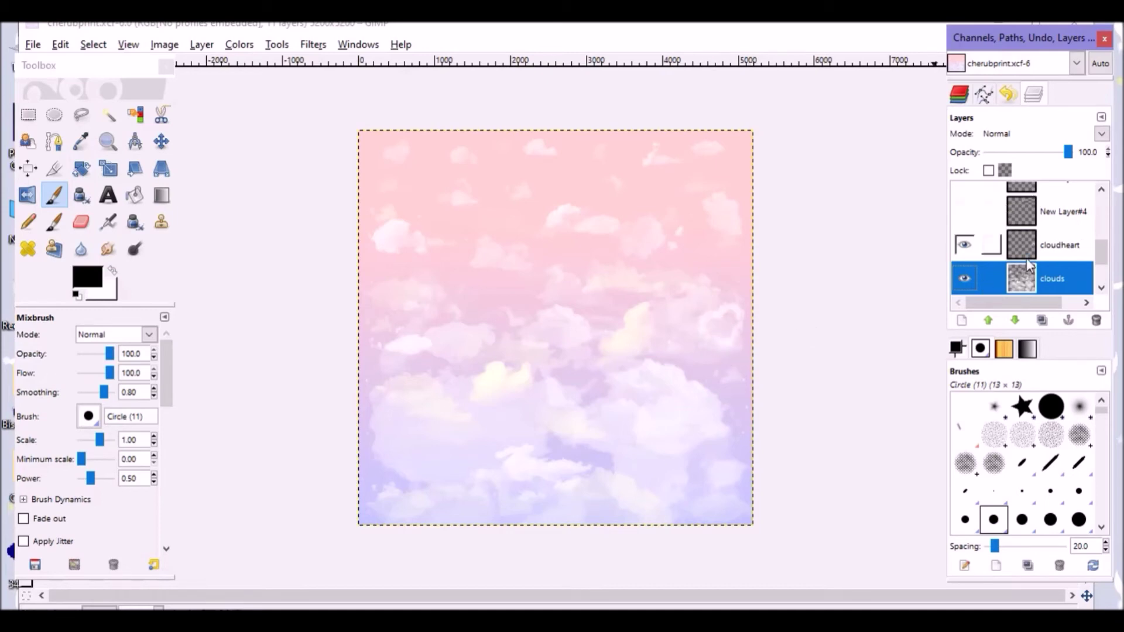
pyautogui.click(964, 211)
pyautogui.scroll(2, 966, 234)
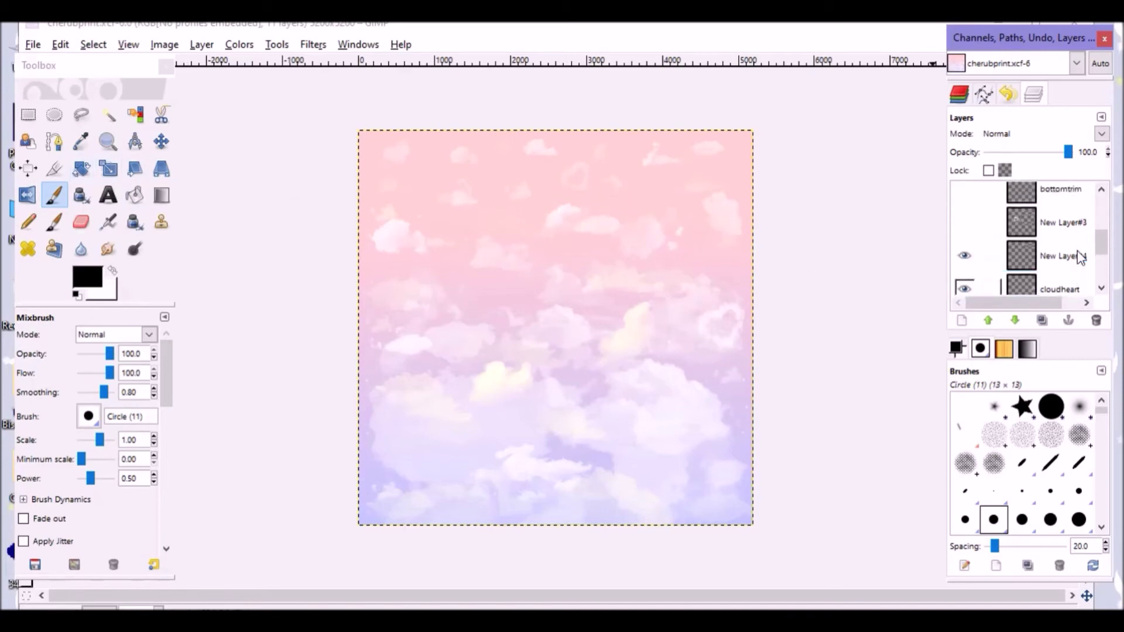
pyautogui.click(963, 223)
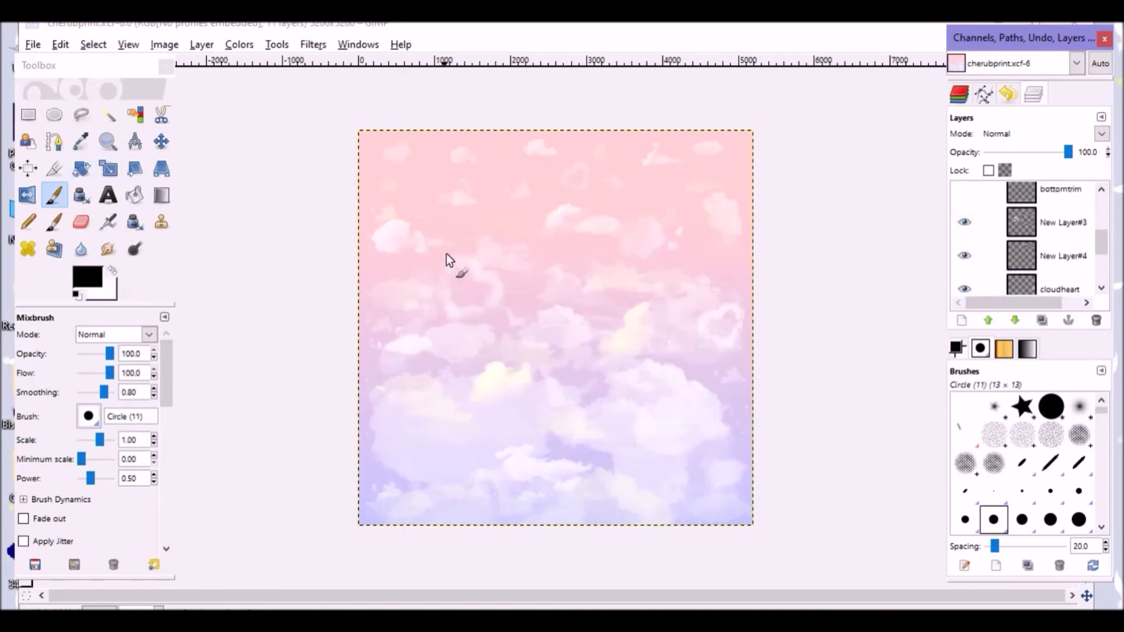
# Make the bottomtrim layer visible and examine the gold ornamental border along the image's lower edge.
pyautogui.scroll(1, 962, 199)
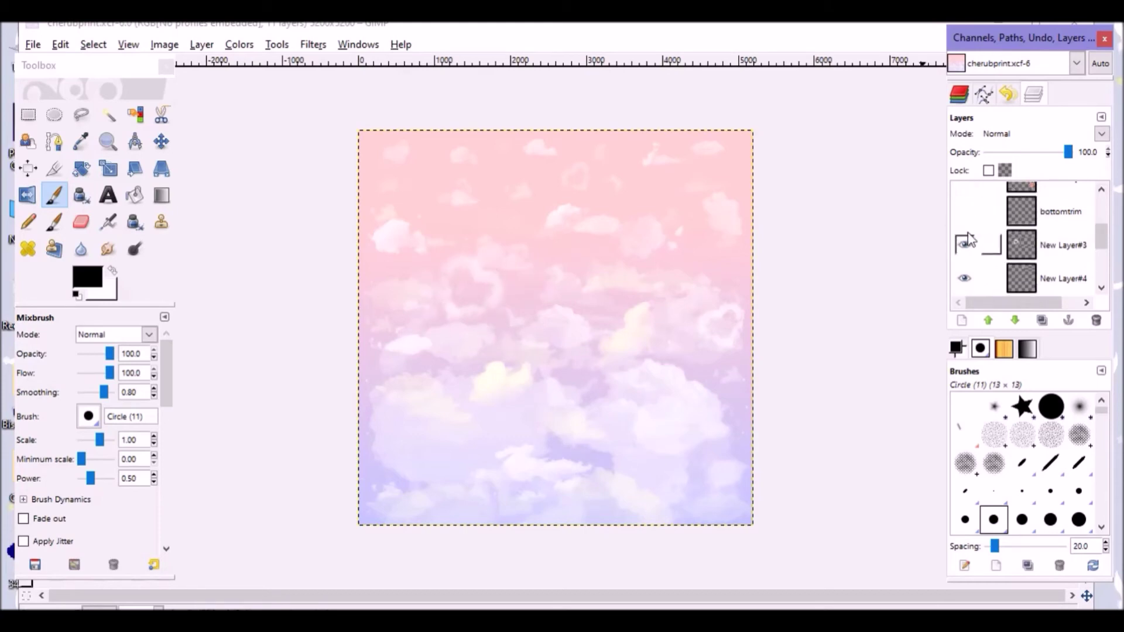
pyautogui.click(964, 211)
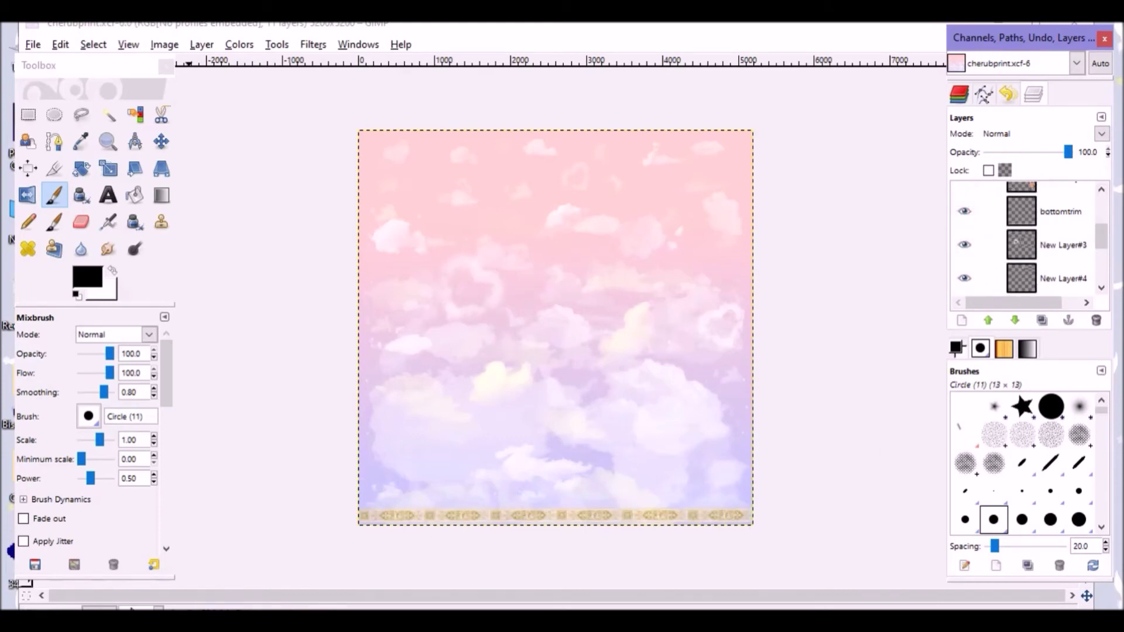
pyautogui.press('+')
pyautogui.press('+')
pyautogui.press('+')
pyautogui.press('+')
pyautogui.press('+')
pyautogui.scroll(-5, 532, 489)
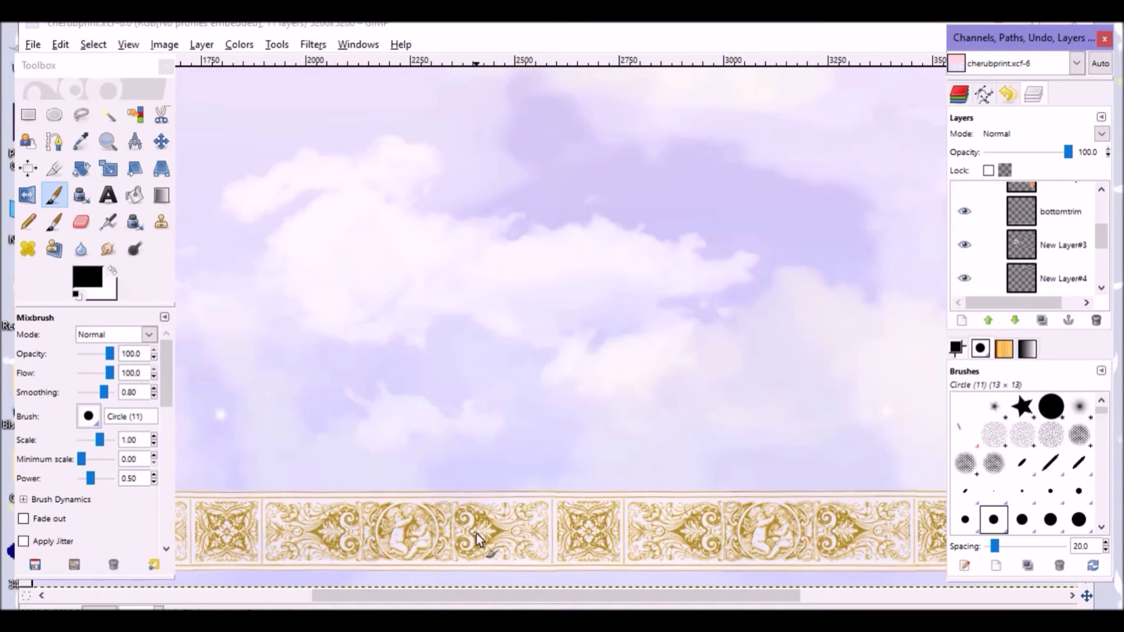
pyautogui.press('-')
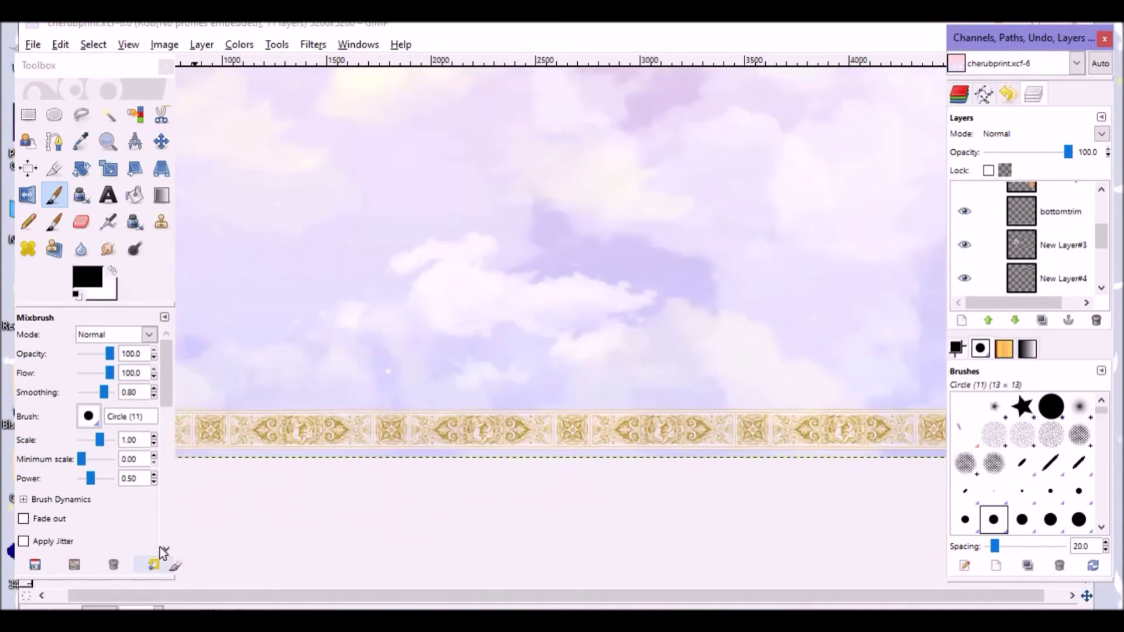
pyautogui.press('+')
pyautogui.press('+')
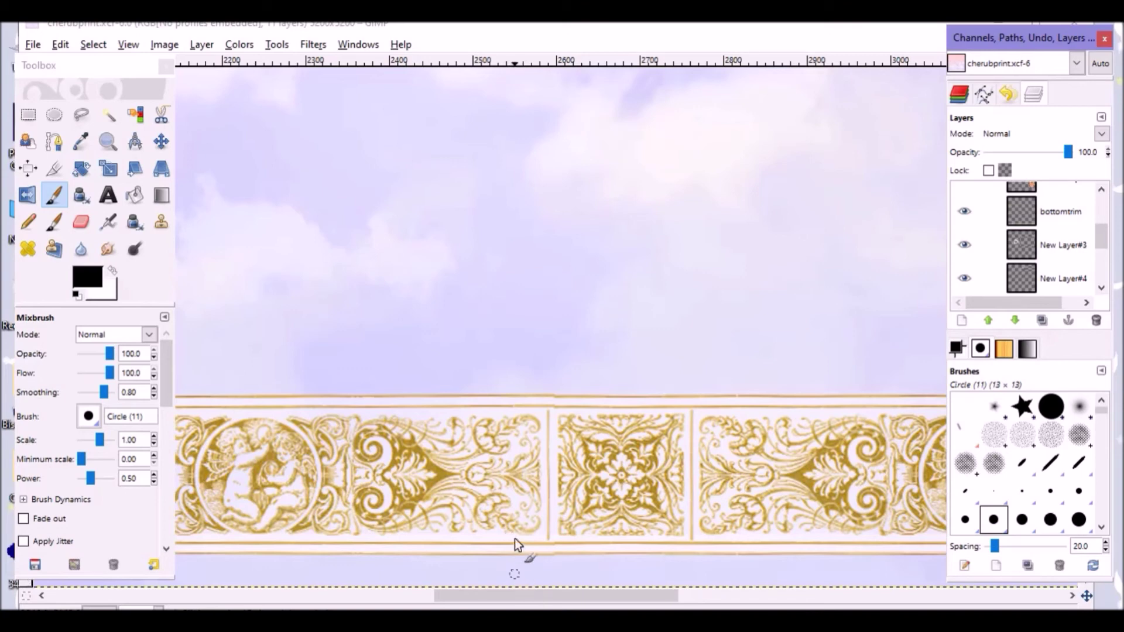
# Try moving the gold trim down to the image's lower edge and selecting a strip along it, and undo both.
pyautogui.press('m')
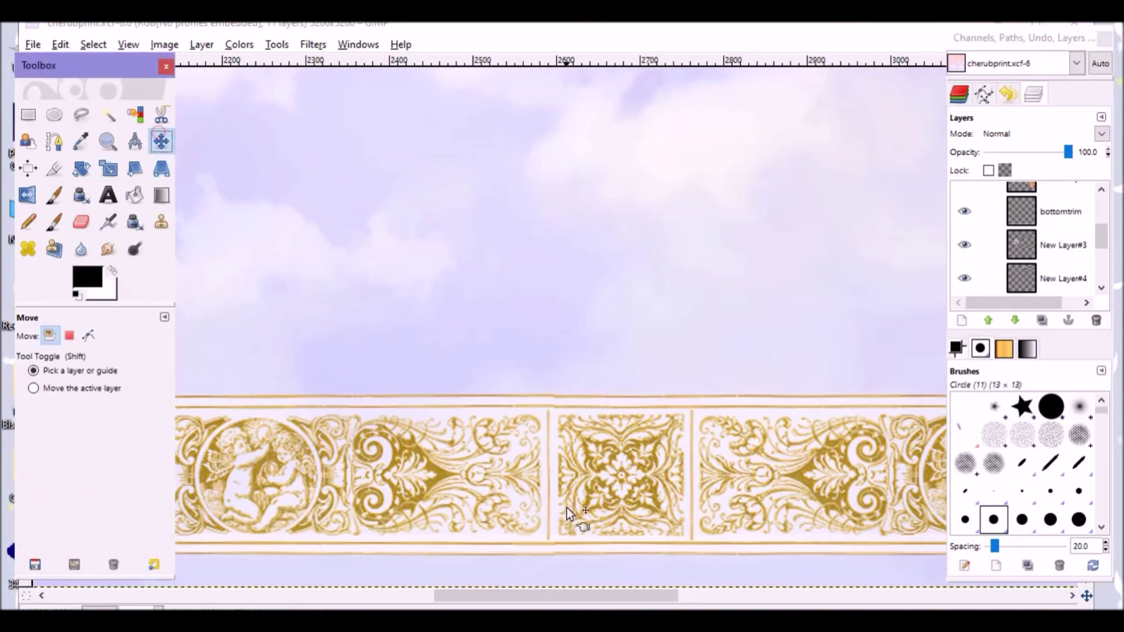
pyautogui.moveTo(567, 494); pyautogui.dragTo(569, 535)
pyautogui.click(556, 566)
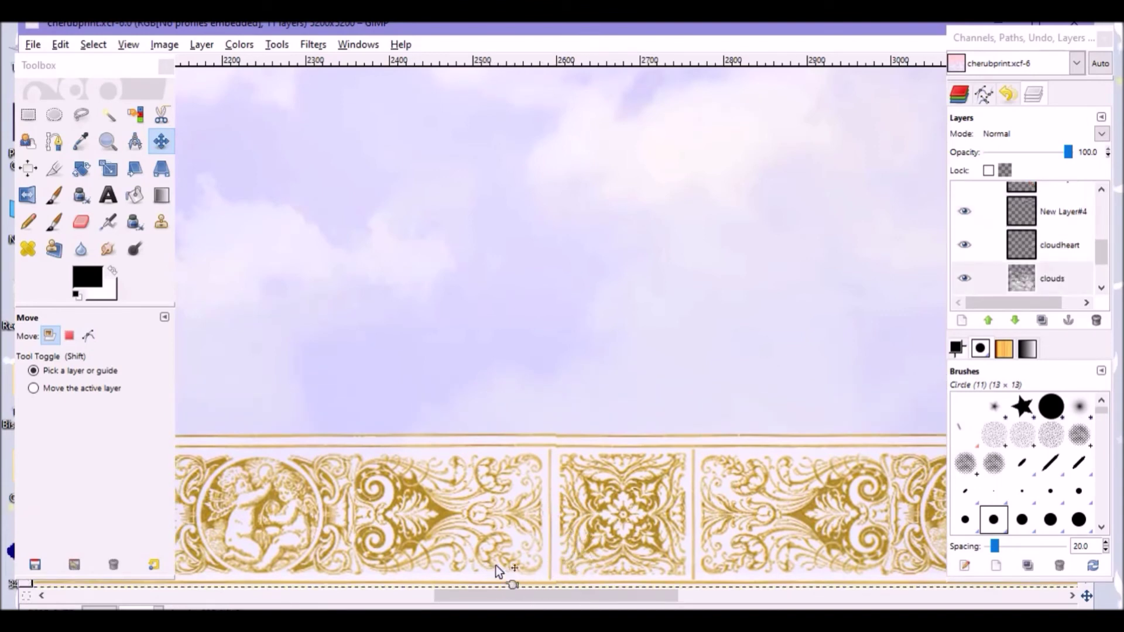
pyautogui.click(28, 114)
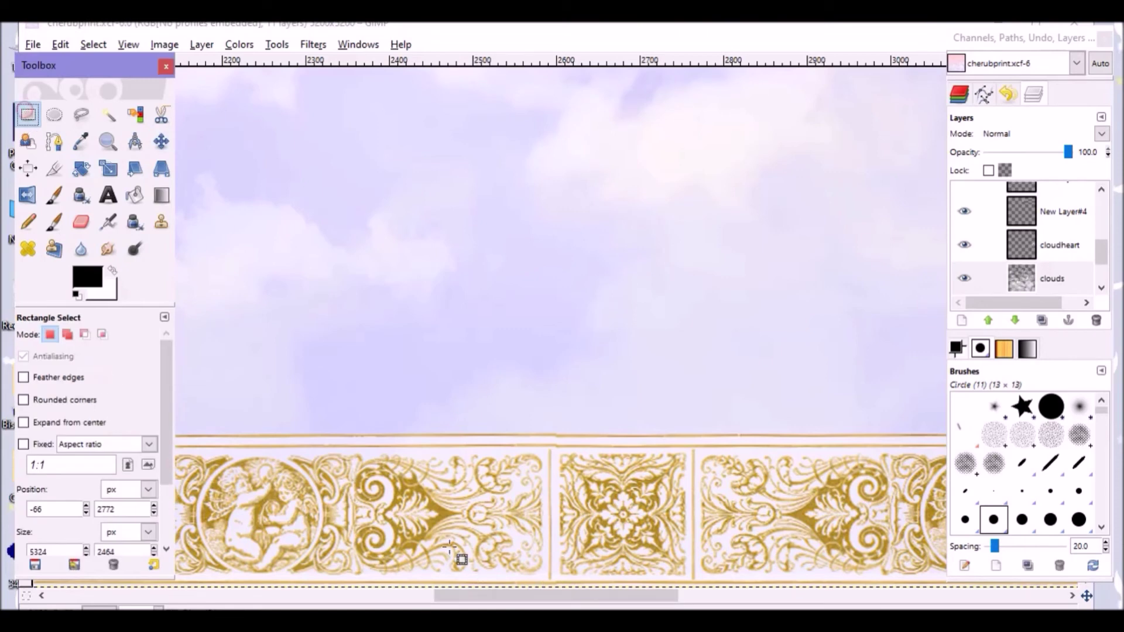
pyautogui.moveTo(302, 563); pyautogui.dragTo(866, 543)
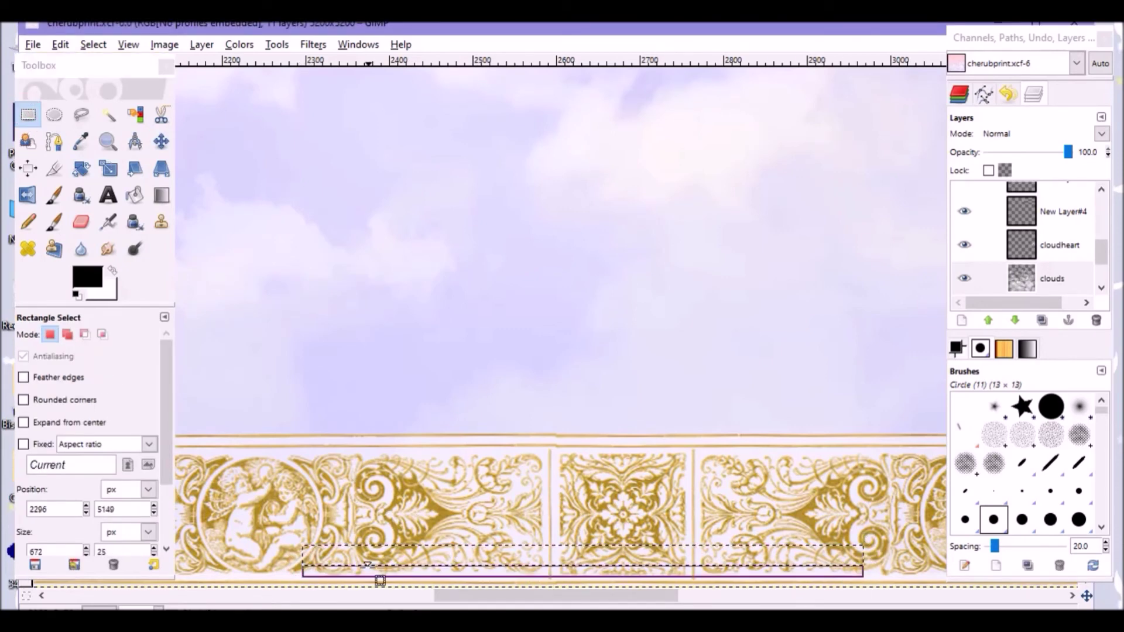
pyautogui.hotkey('ctrl', 'z')
pyautogui.hotkey('ctrl', 'z')
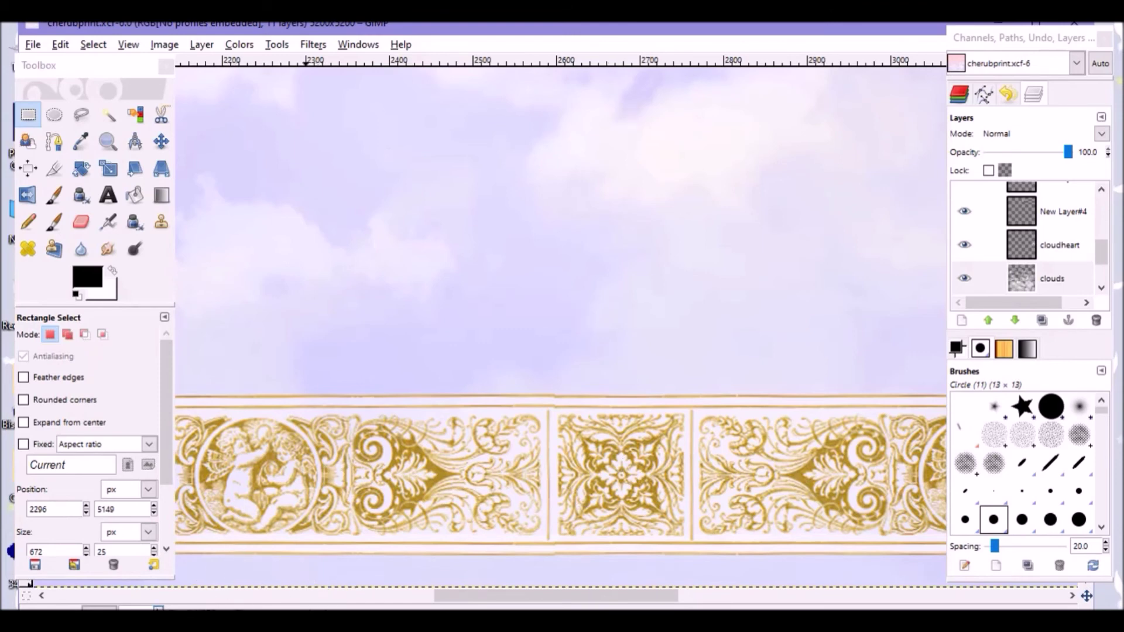
# Make the four rose-wreathed cherub portrait layers above bottomtrim visible, with Pasted Layer#1 as the active layer.
pyautogui.press('-')
pyautogui.hotkey('shift', 'ctrl', 'j')
pyautogui.scroll(3, 1030, 246)
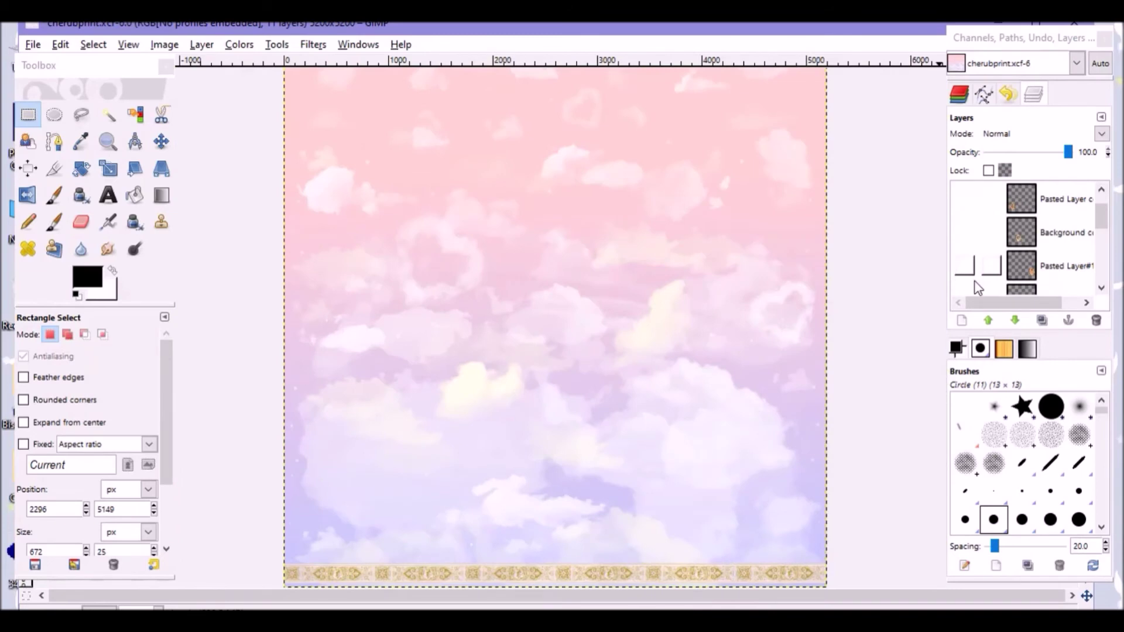
pyautogui.scroll(-1, 1020, 251)
pyautogui.click(1042, 217)
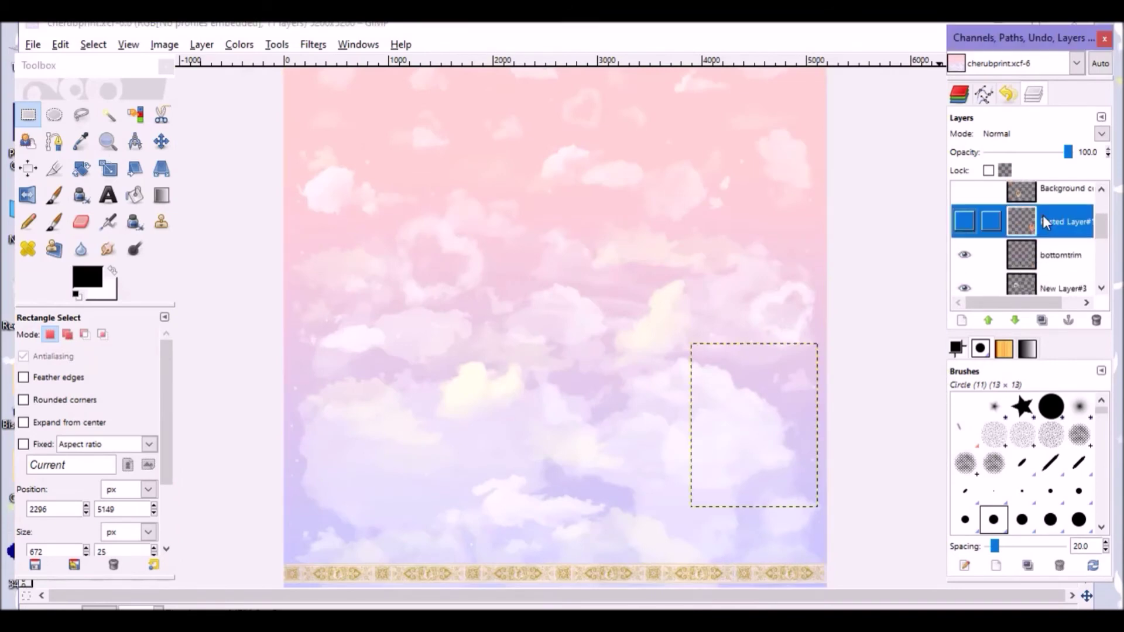
pyautogui.click(963, 221)
pyautogui.click(963, 195)
pyautogui.scroll(2, 1021, 222)
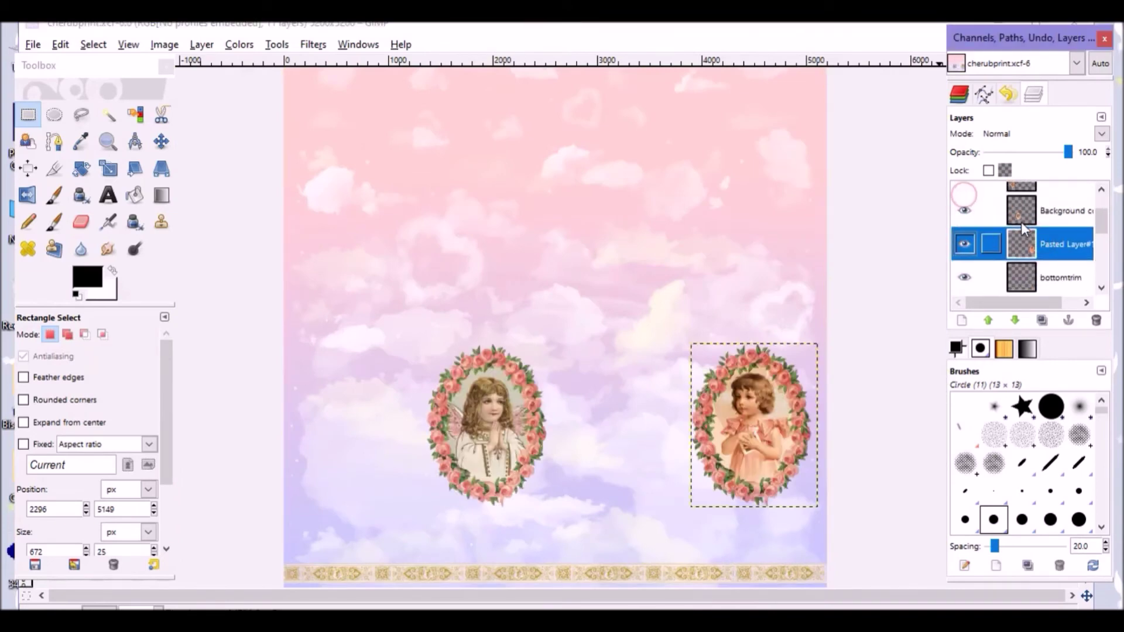
pyautogui.click(964, 199)
pyautogui.scroll(1, 963, 198)
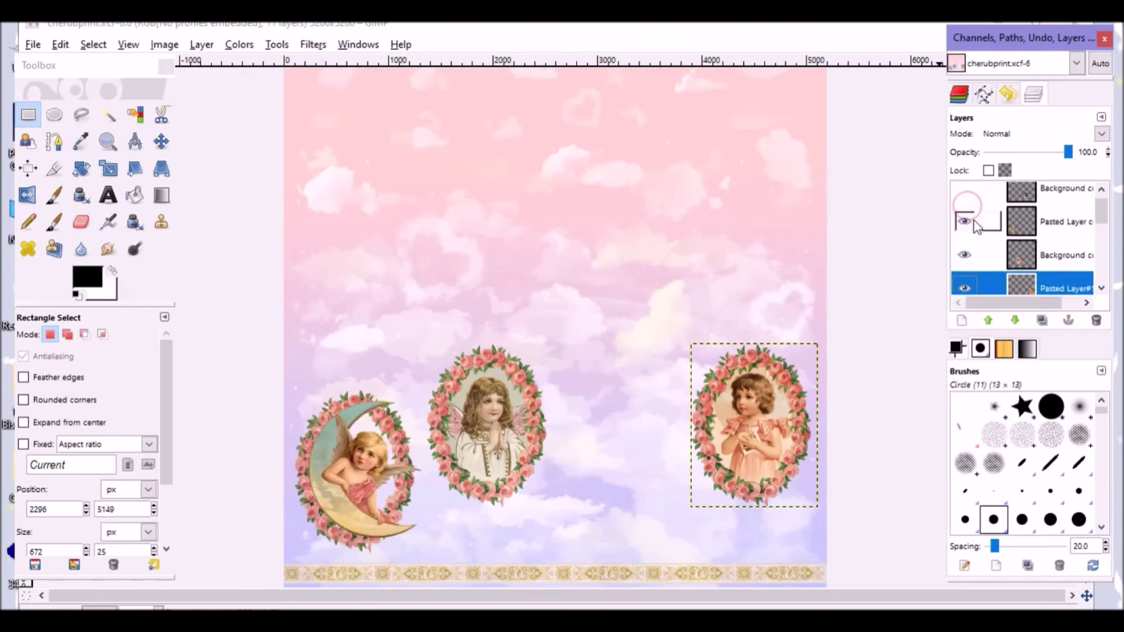
pyautogui.click(964, 189)
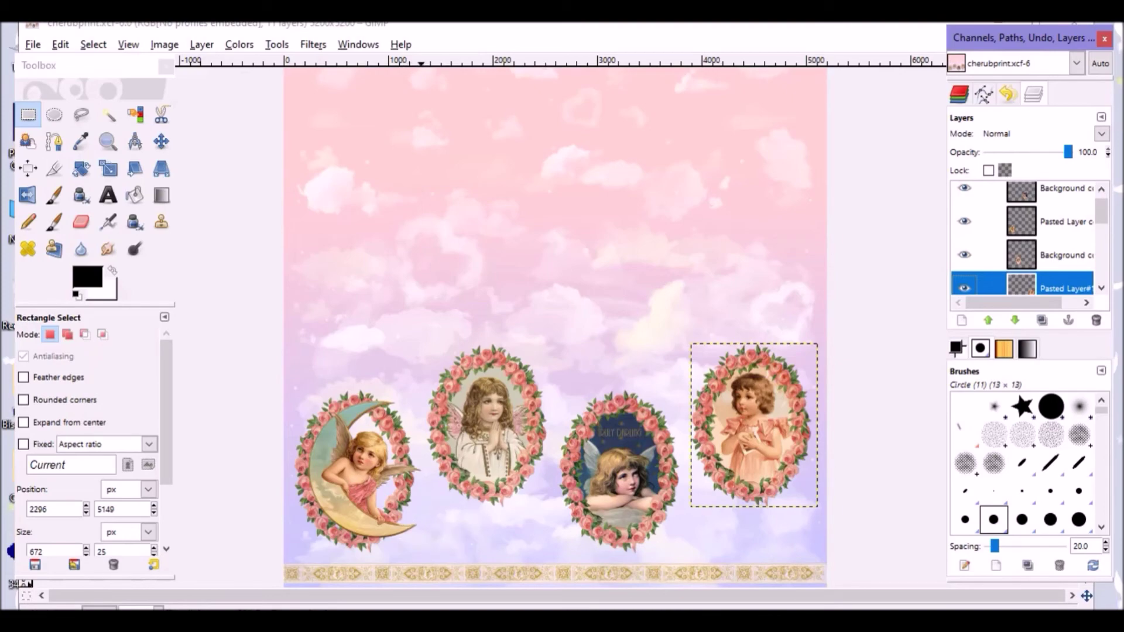
# Examine the cherub portraits and their rose wreaths up close, moving across to the dark blue and rightmost ones.
pyautogui.scroll(4, 527, 326)
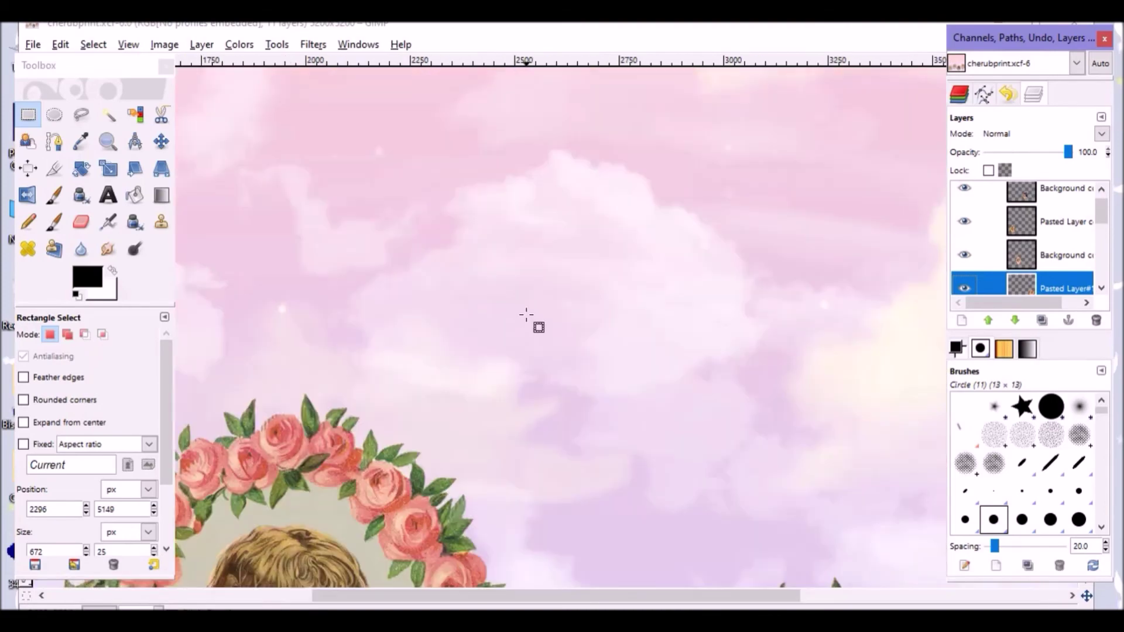
pyautogui.scroll(5, 534, 337)
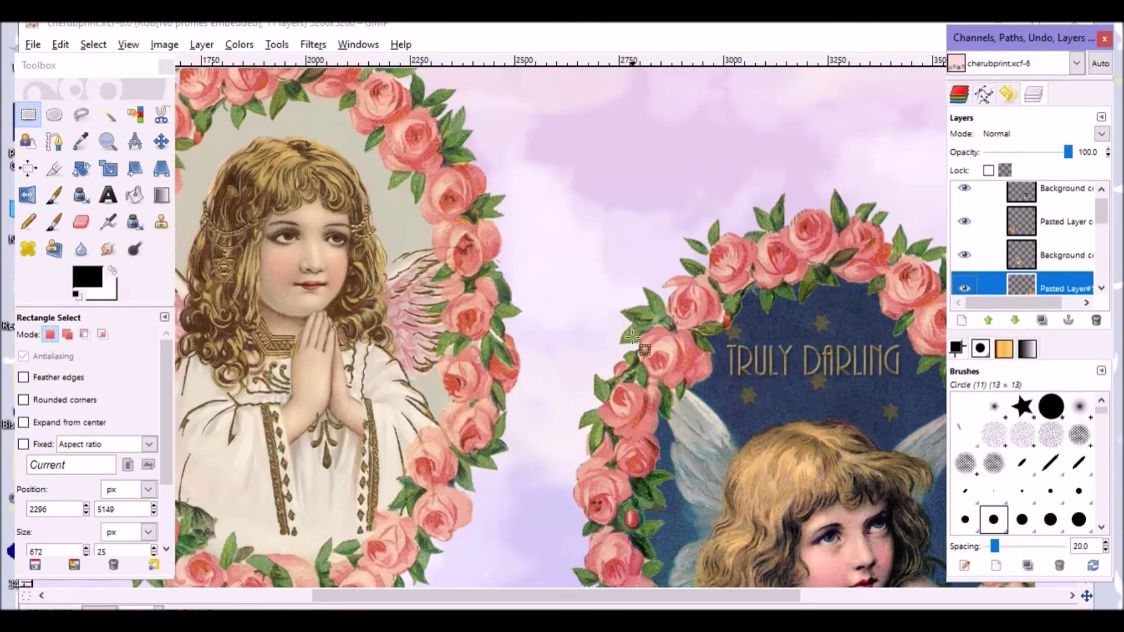
pyautogui.moveTo(507, 594); pyautogui.dragTo(687, 579)
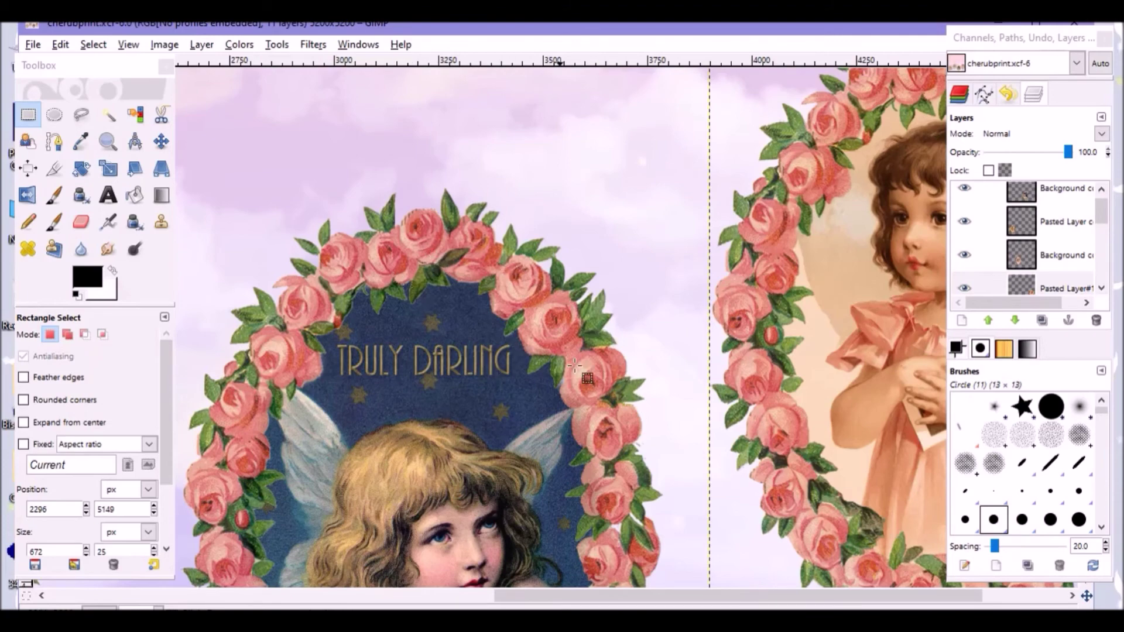
# Examine the dark blue and neighbouring cherub portraits, ending on the whole row together with the gold trim.
pyautogui.scroll(-3, 609, 381)
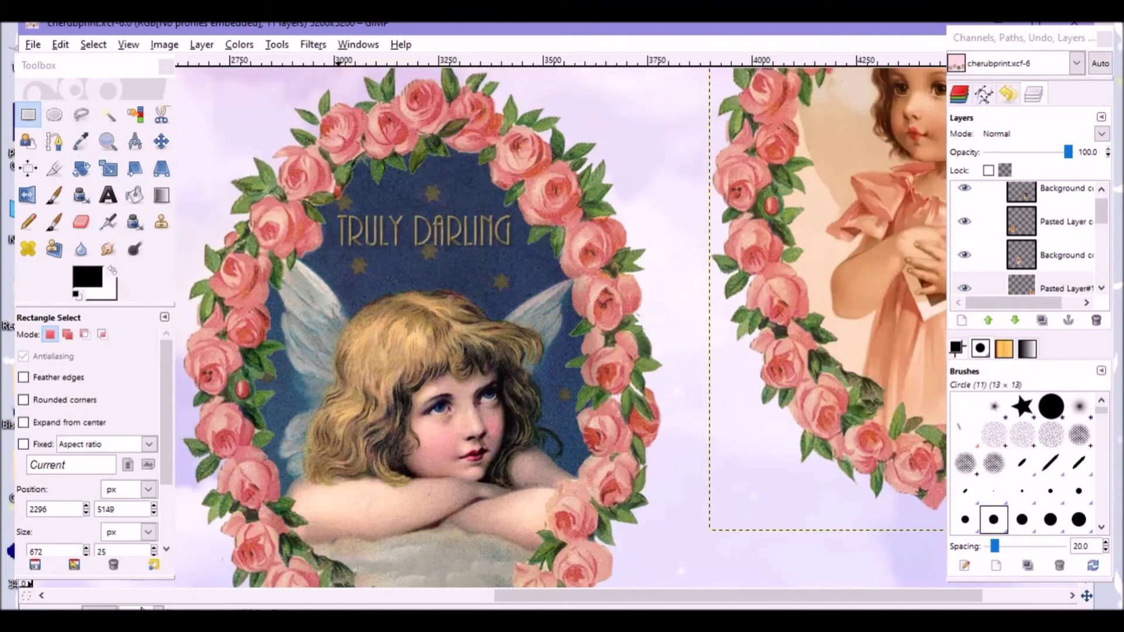
pyautogui.press('-')
pyautogui.scroll(3, 351, 471)
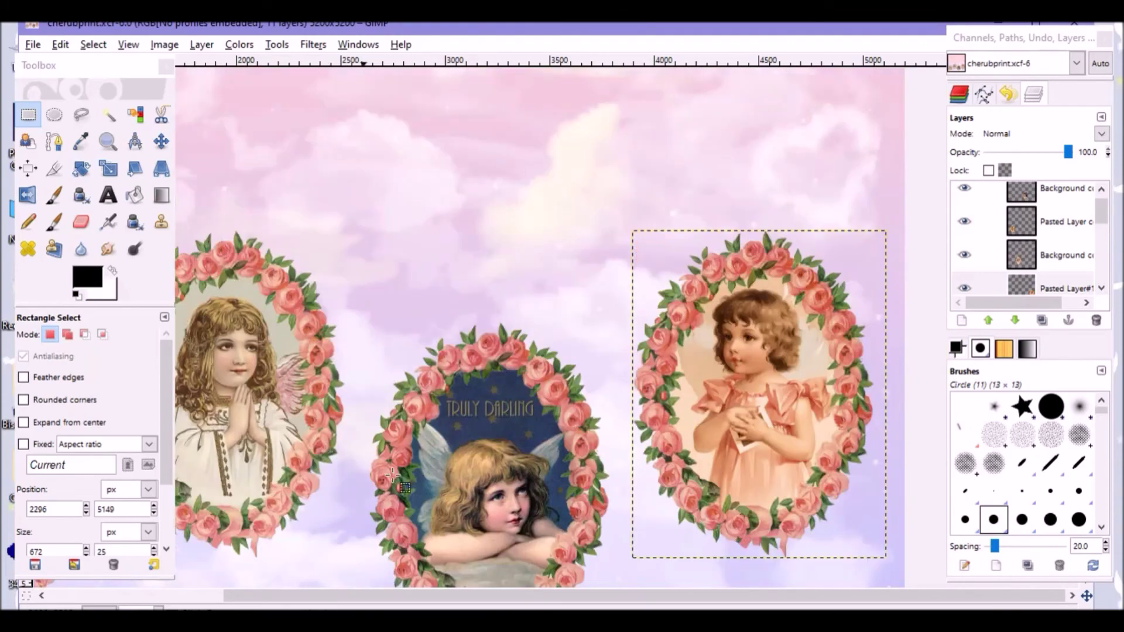
pyautogui.hscroll(-5, 559, 591)
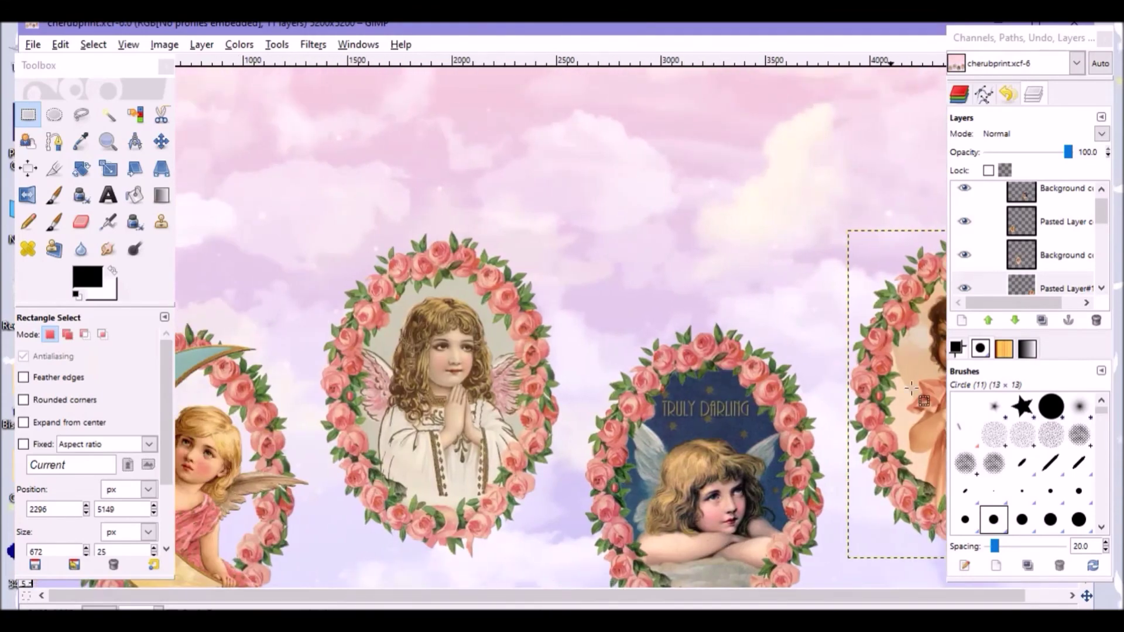
pyautogui.scroll(1, 1026, 240)
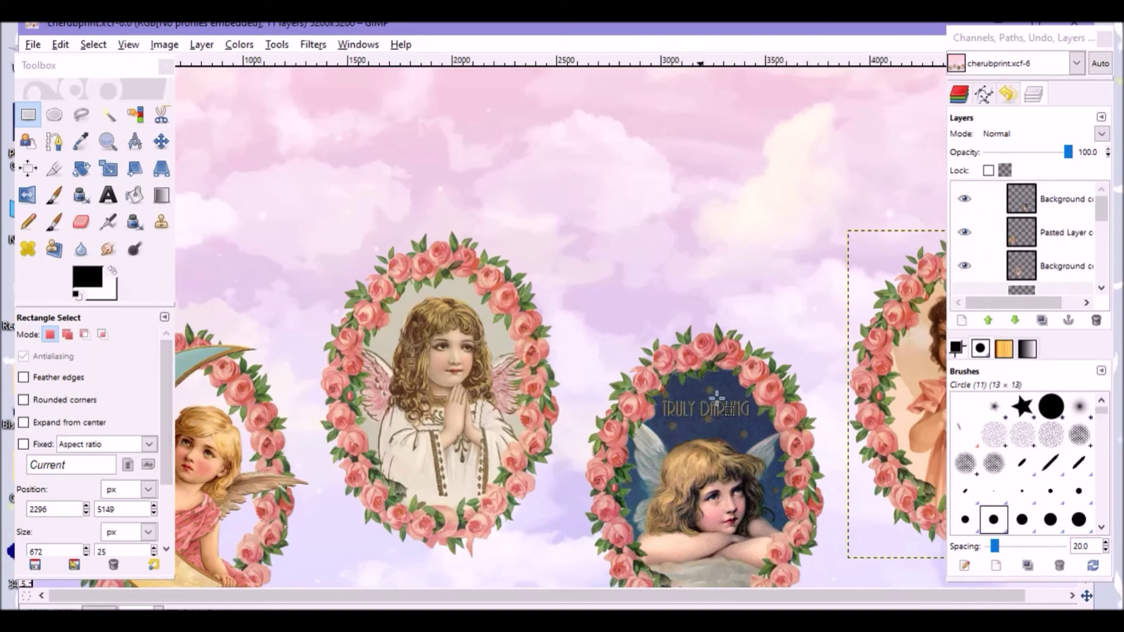
pyautogui.moveTo(1032, 45); pyautogui.dragTo(1045, 54)
pyautogui.press('-')
pyautogui.press('-')
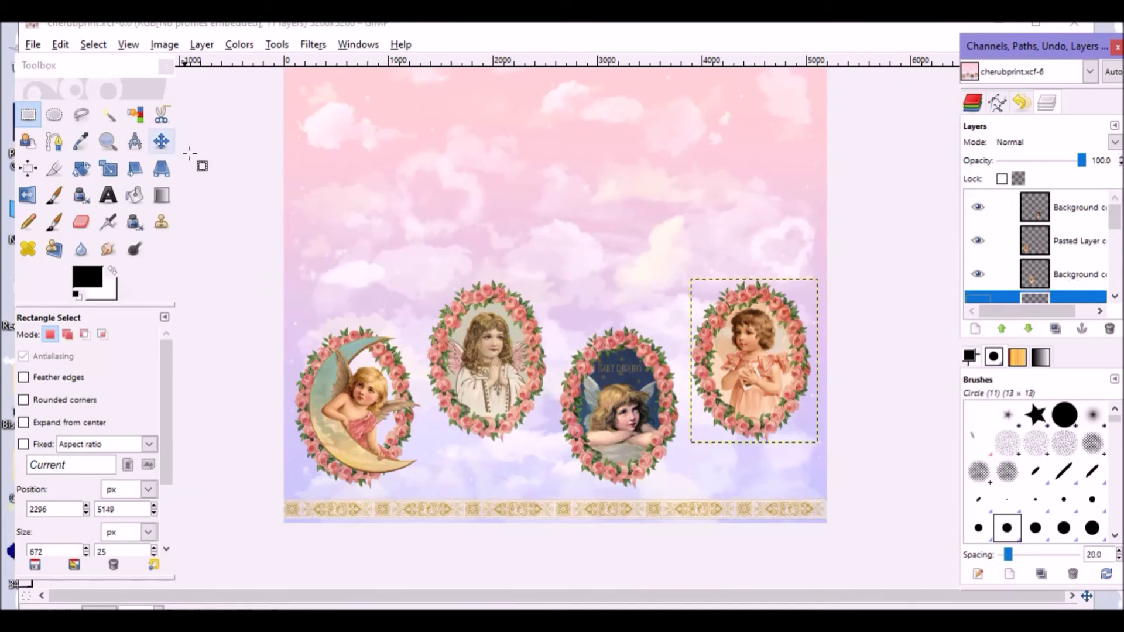
# Reposition the rightmost, dark blue and crescent-moon cherub portraits by hand, with the dark blue one placed lower than its neighbours.
pyautogui.click(161, 141)
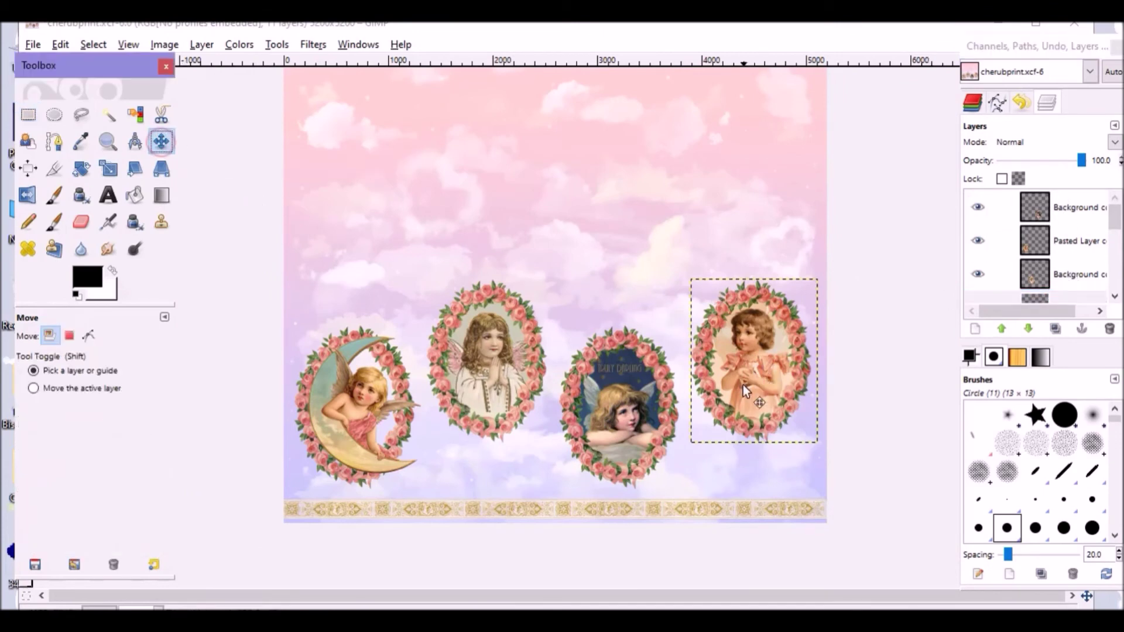
pyautogui.moveTo(777, 398); pyautogui.dragTo(776, 334)
pyautogui.moveTo(772, 384); pyautogui.dragTo(777, 386)
pyautogui.moveTo(661, 417); pyautogui.dragTo(661, 380)
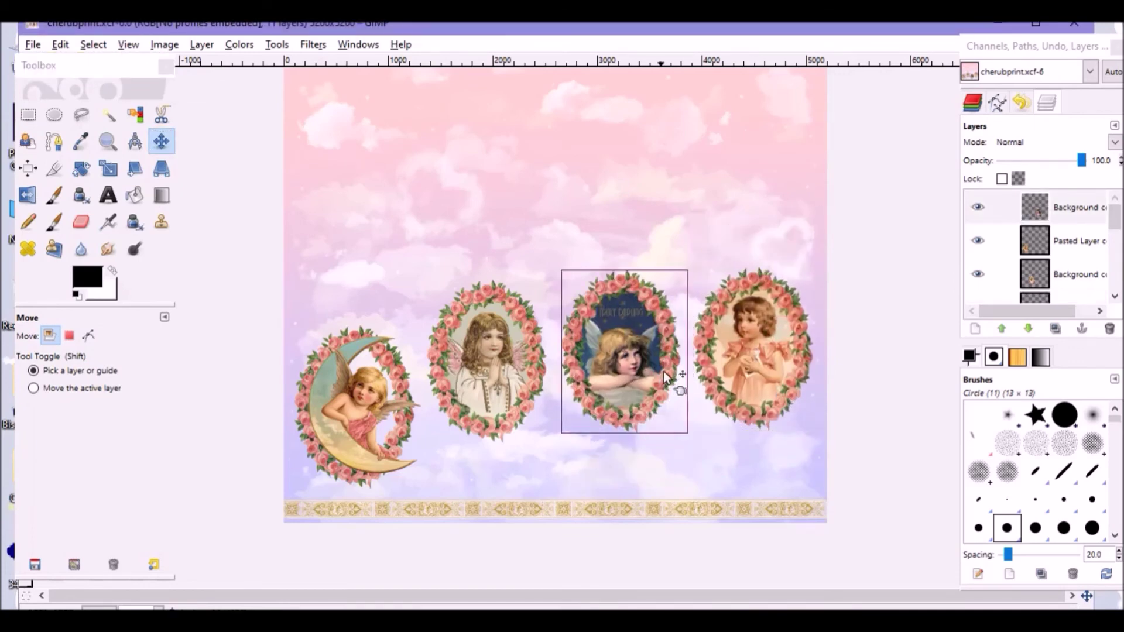
pyautogui.moveTo(389, 400); pyautogui.dragTo(350, 426)
pyautogui.moveTo(622, 367); pyautogui.dragTo(627, 430)
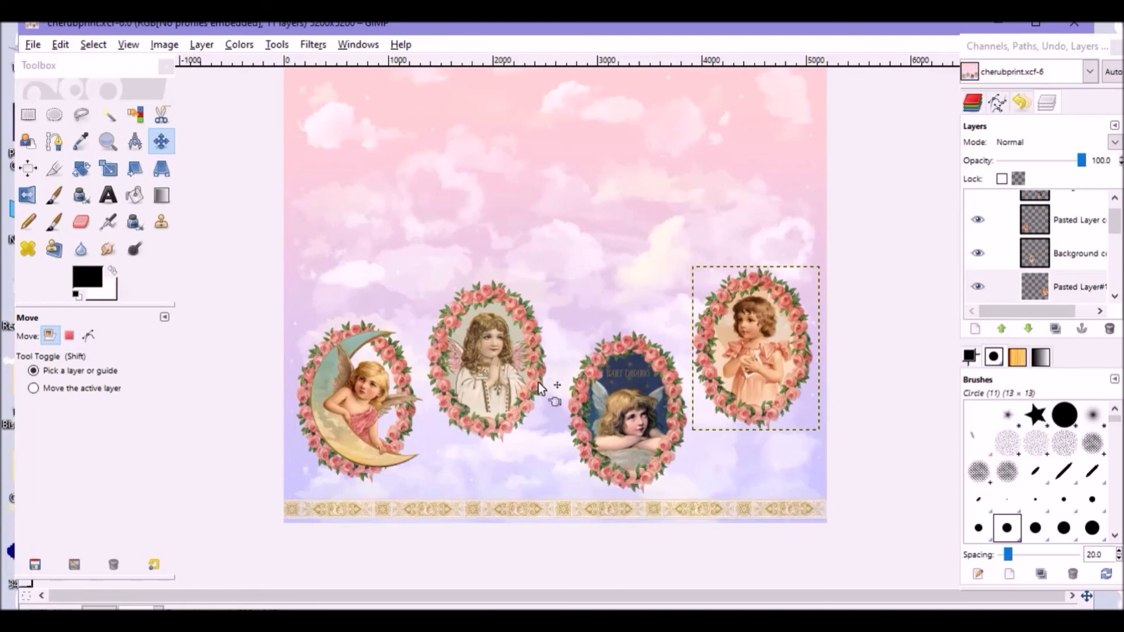
# Align the rightmost portrait's vertical middle with the praying cherub's, and the crescent-moon portrait's with the dark blue one's.
pyautogui.click(28, 169)
pyautogui.click(494, 354)
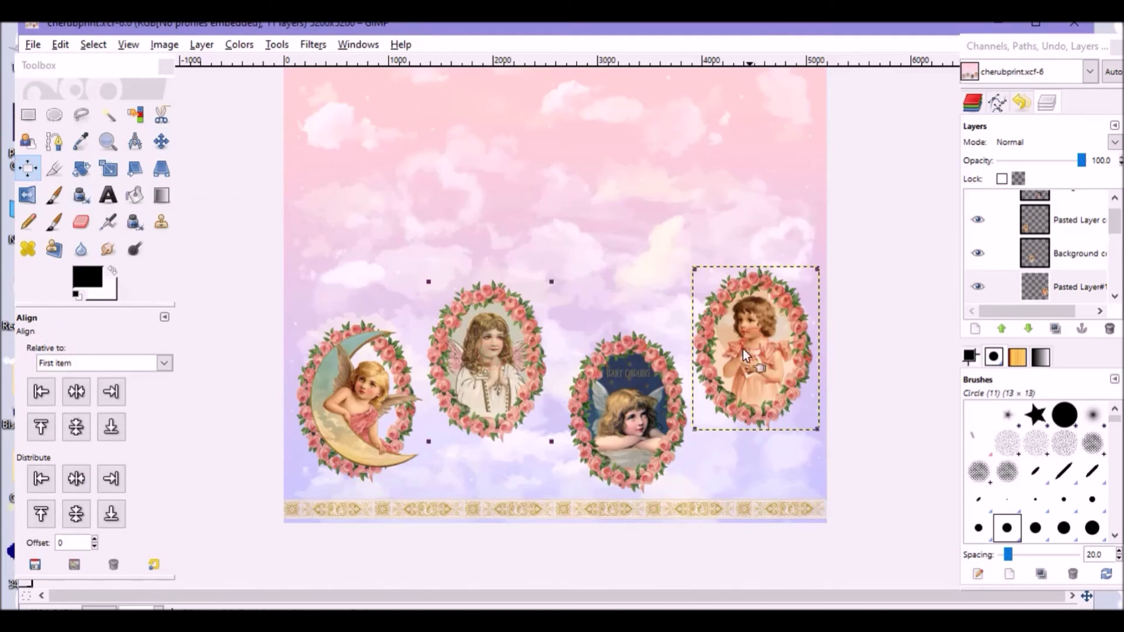
pyautogui.click(78, 433)
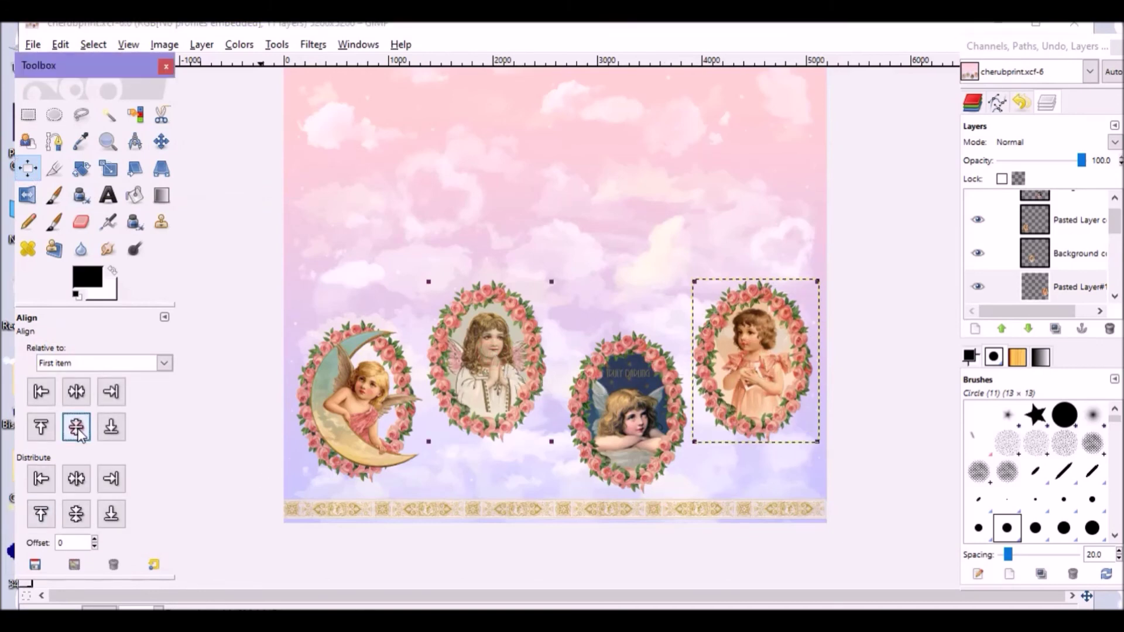
pyautogui.click(599, 416)
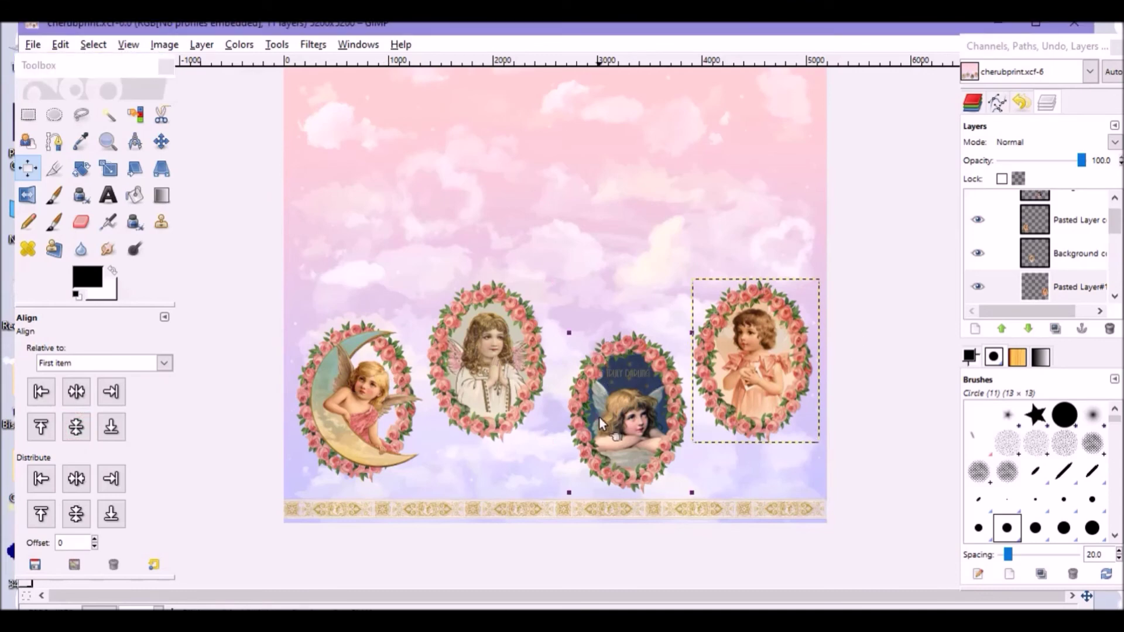
pyautogui.keyDown('shift'); pyautogui.click(365, 399); pyautogui.keyUp('shift')
pyautogui.click(76, 426)
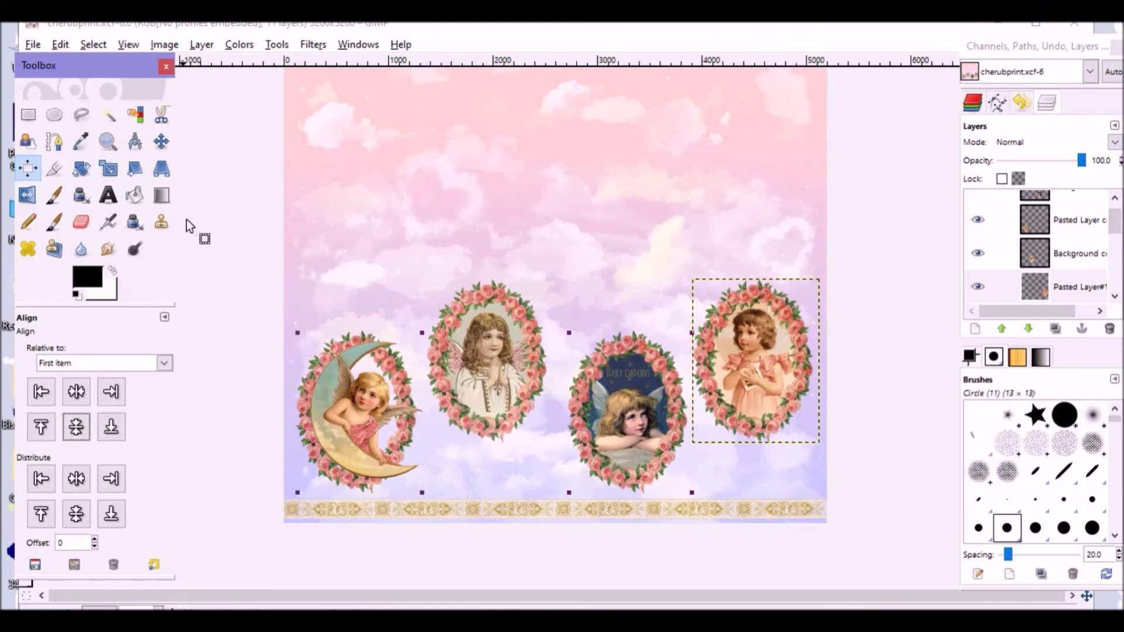
# Move the praying cherub portrait slightly to the right to even out the spacing between the portraits.
pyautogui.click(161, 141)
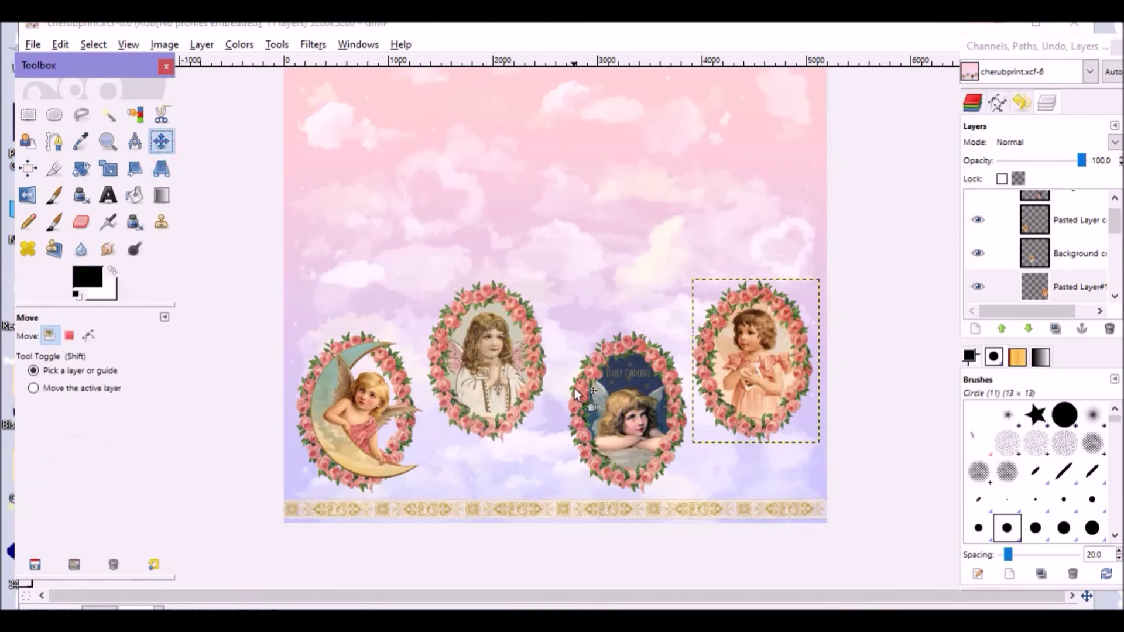
pyautogui.click(494, 381)
pyautogui.moveTo(495, 381); pyautogui.dragTo(498, 382)
pyautogui.click(815, 393)
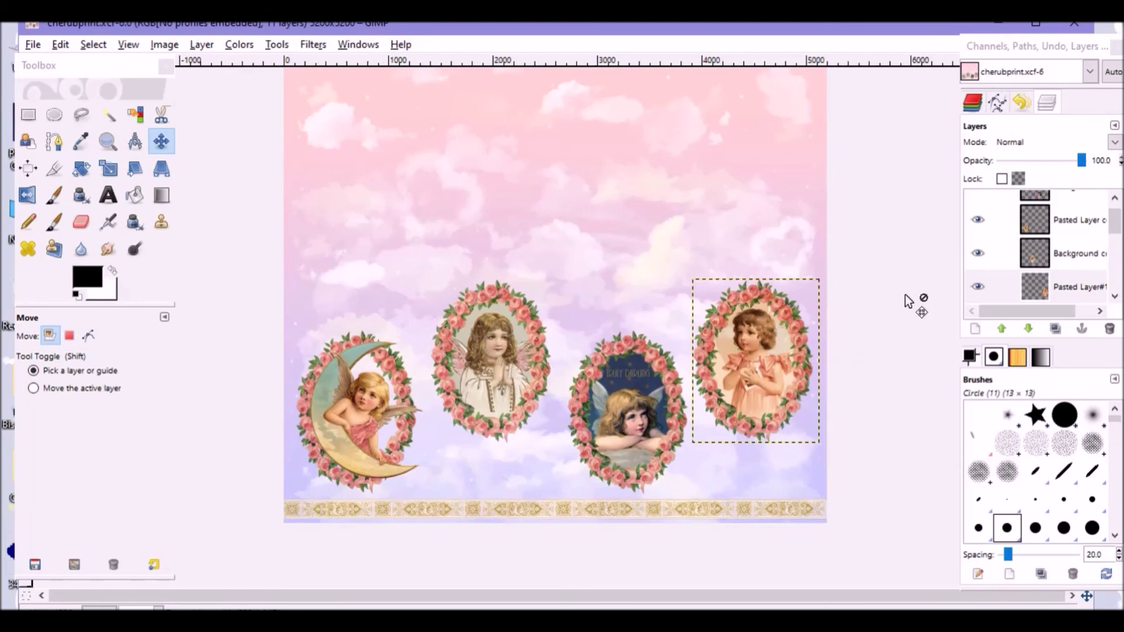
pyautogui.scroll(3, 598, 401)
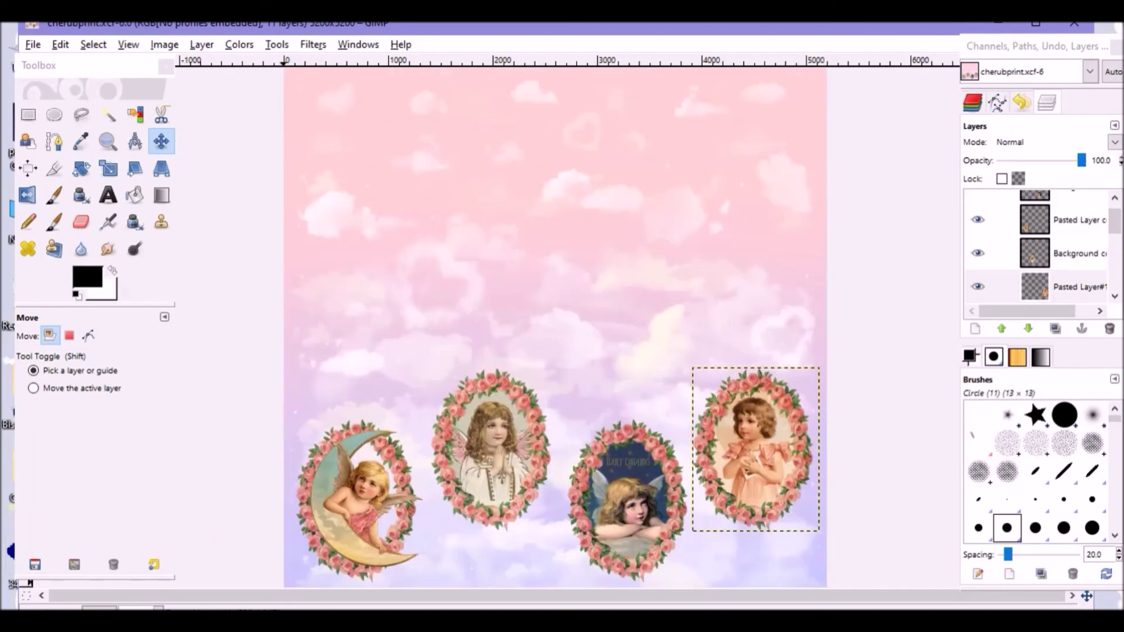
pyautogui.scroll(1, 1047, 246)
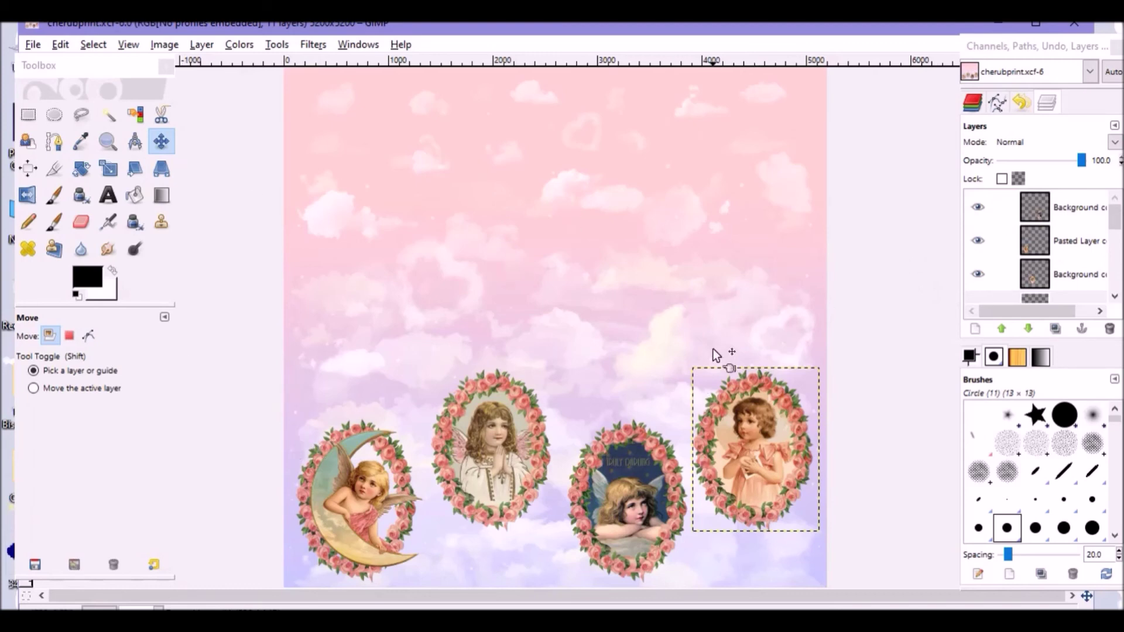
pyautogui.scroll(-1, 712, 349)
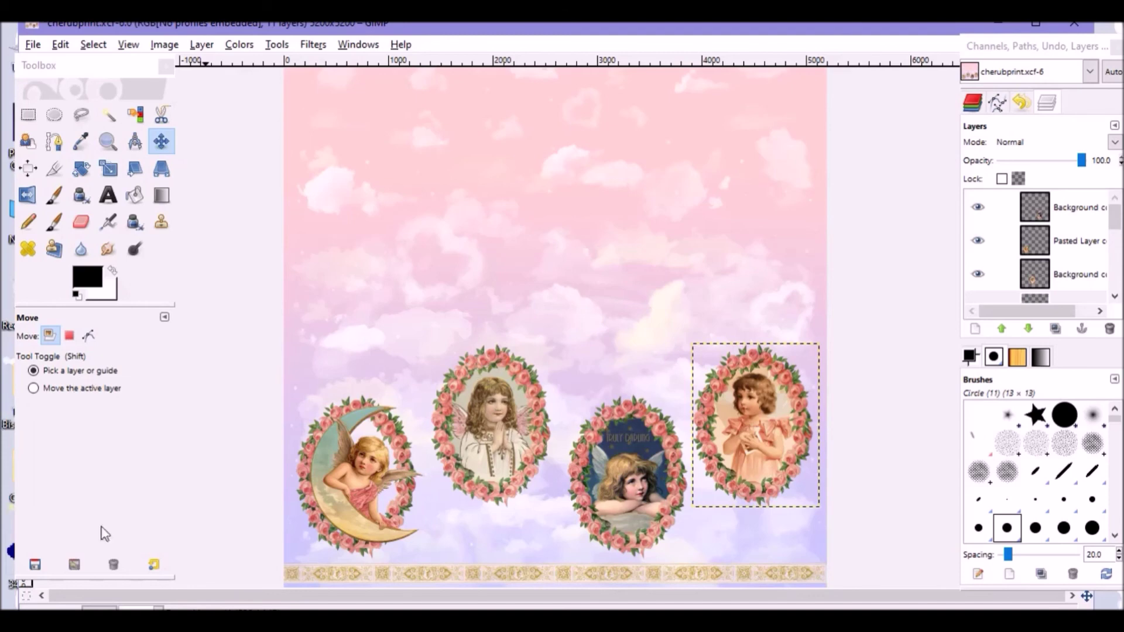
pyautogui.scroll(-1, 550, 246)
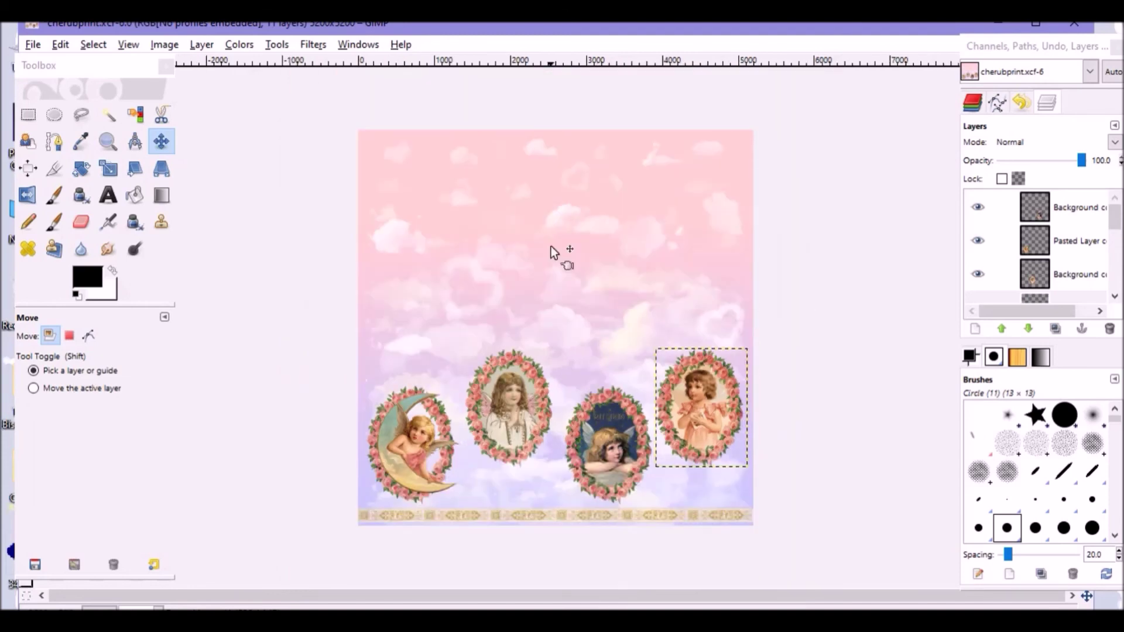